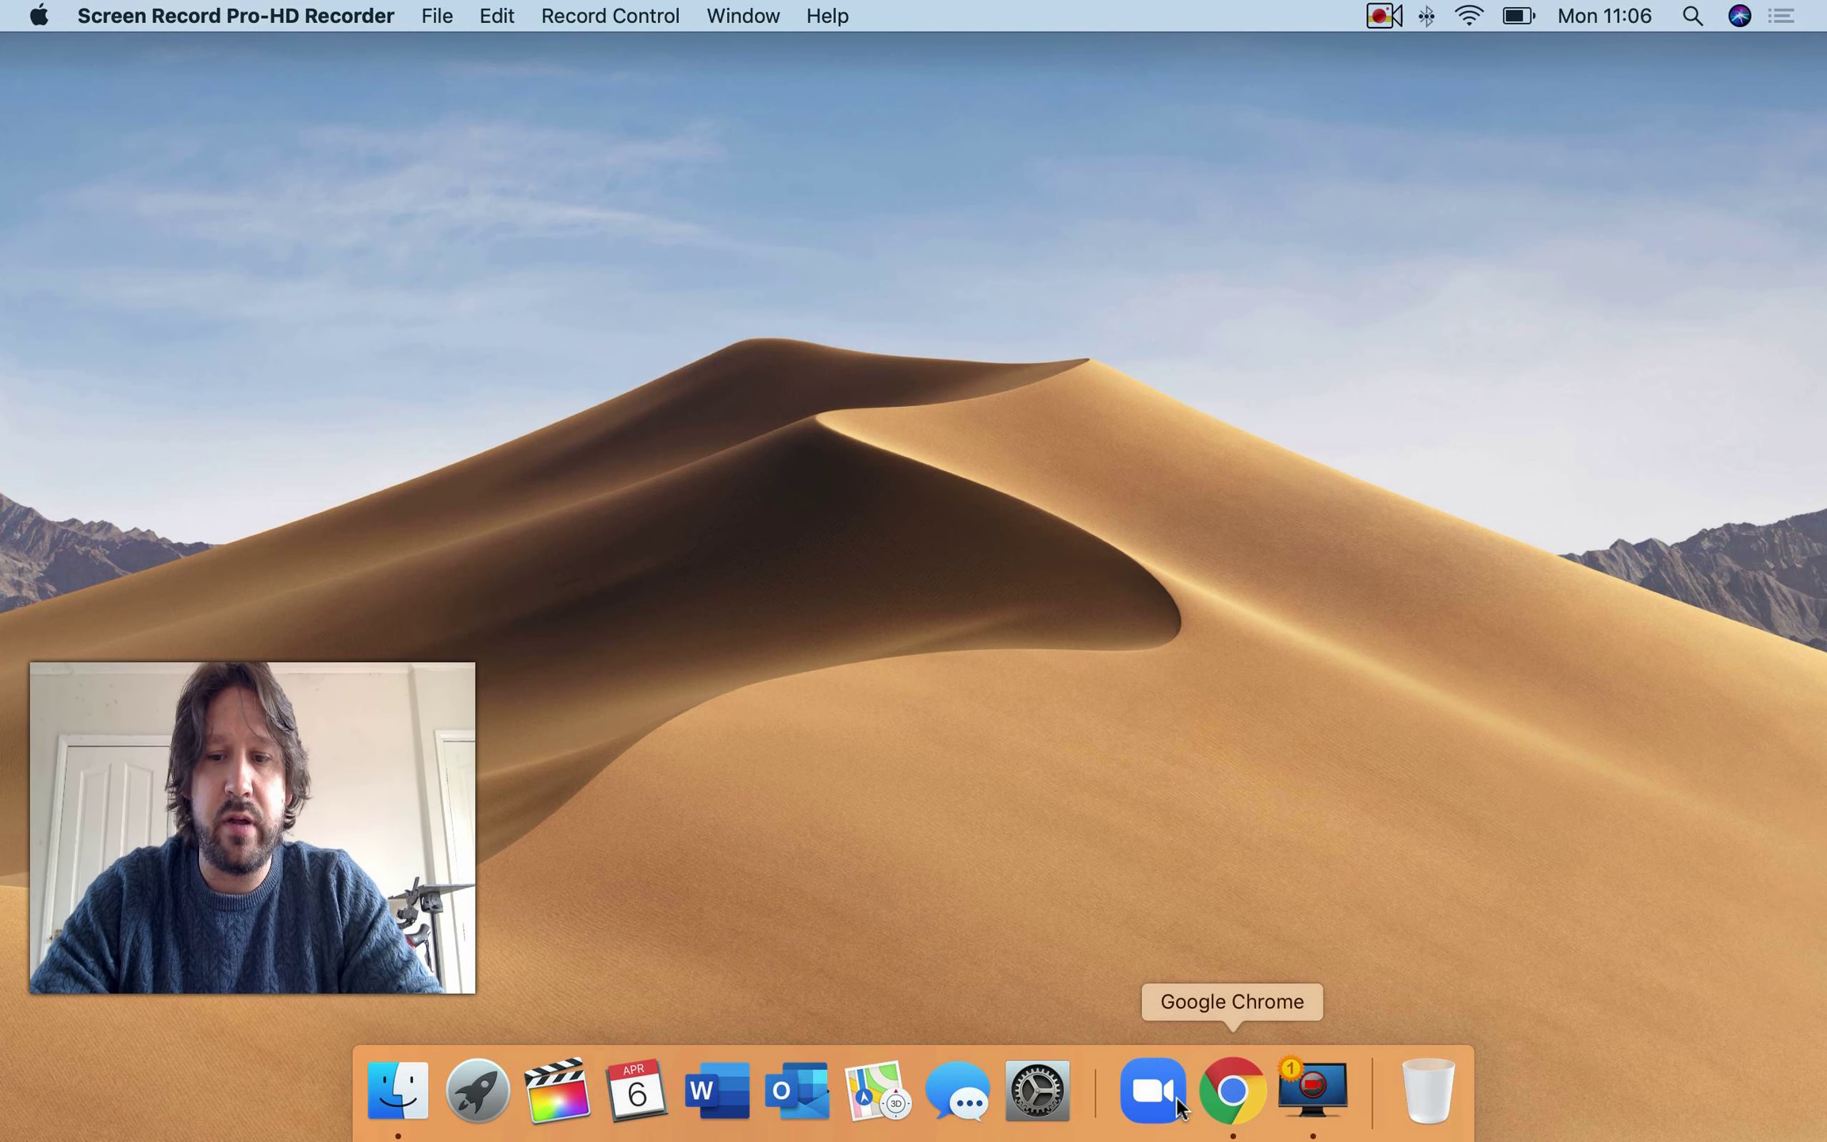
- Bring Google Chrome to the front from the Dock with a new Google tab
left_click(1232, 1089)
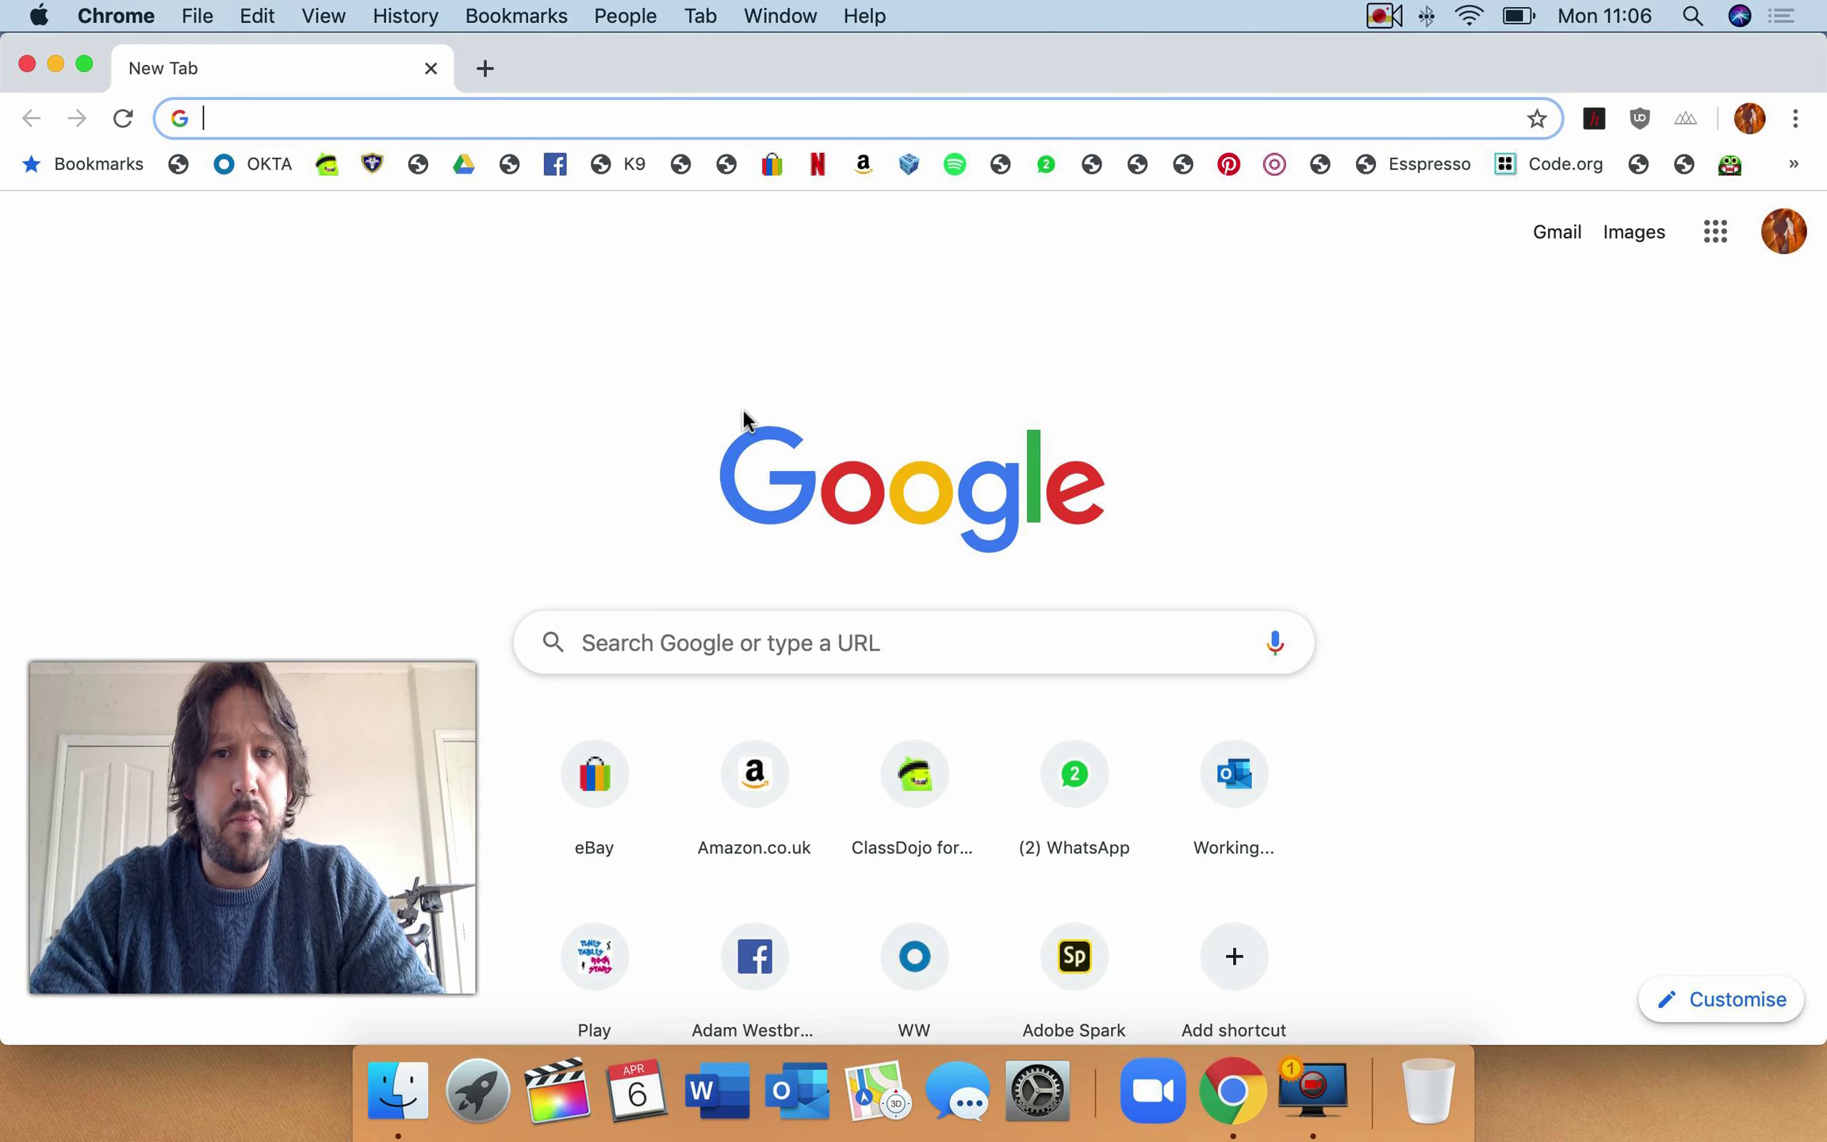
- Search the web for 'google classroom' and scroll to the classroom.google.com result
left_click(536, 107)
type("google ")
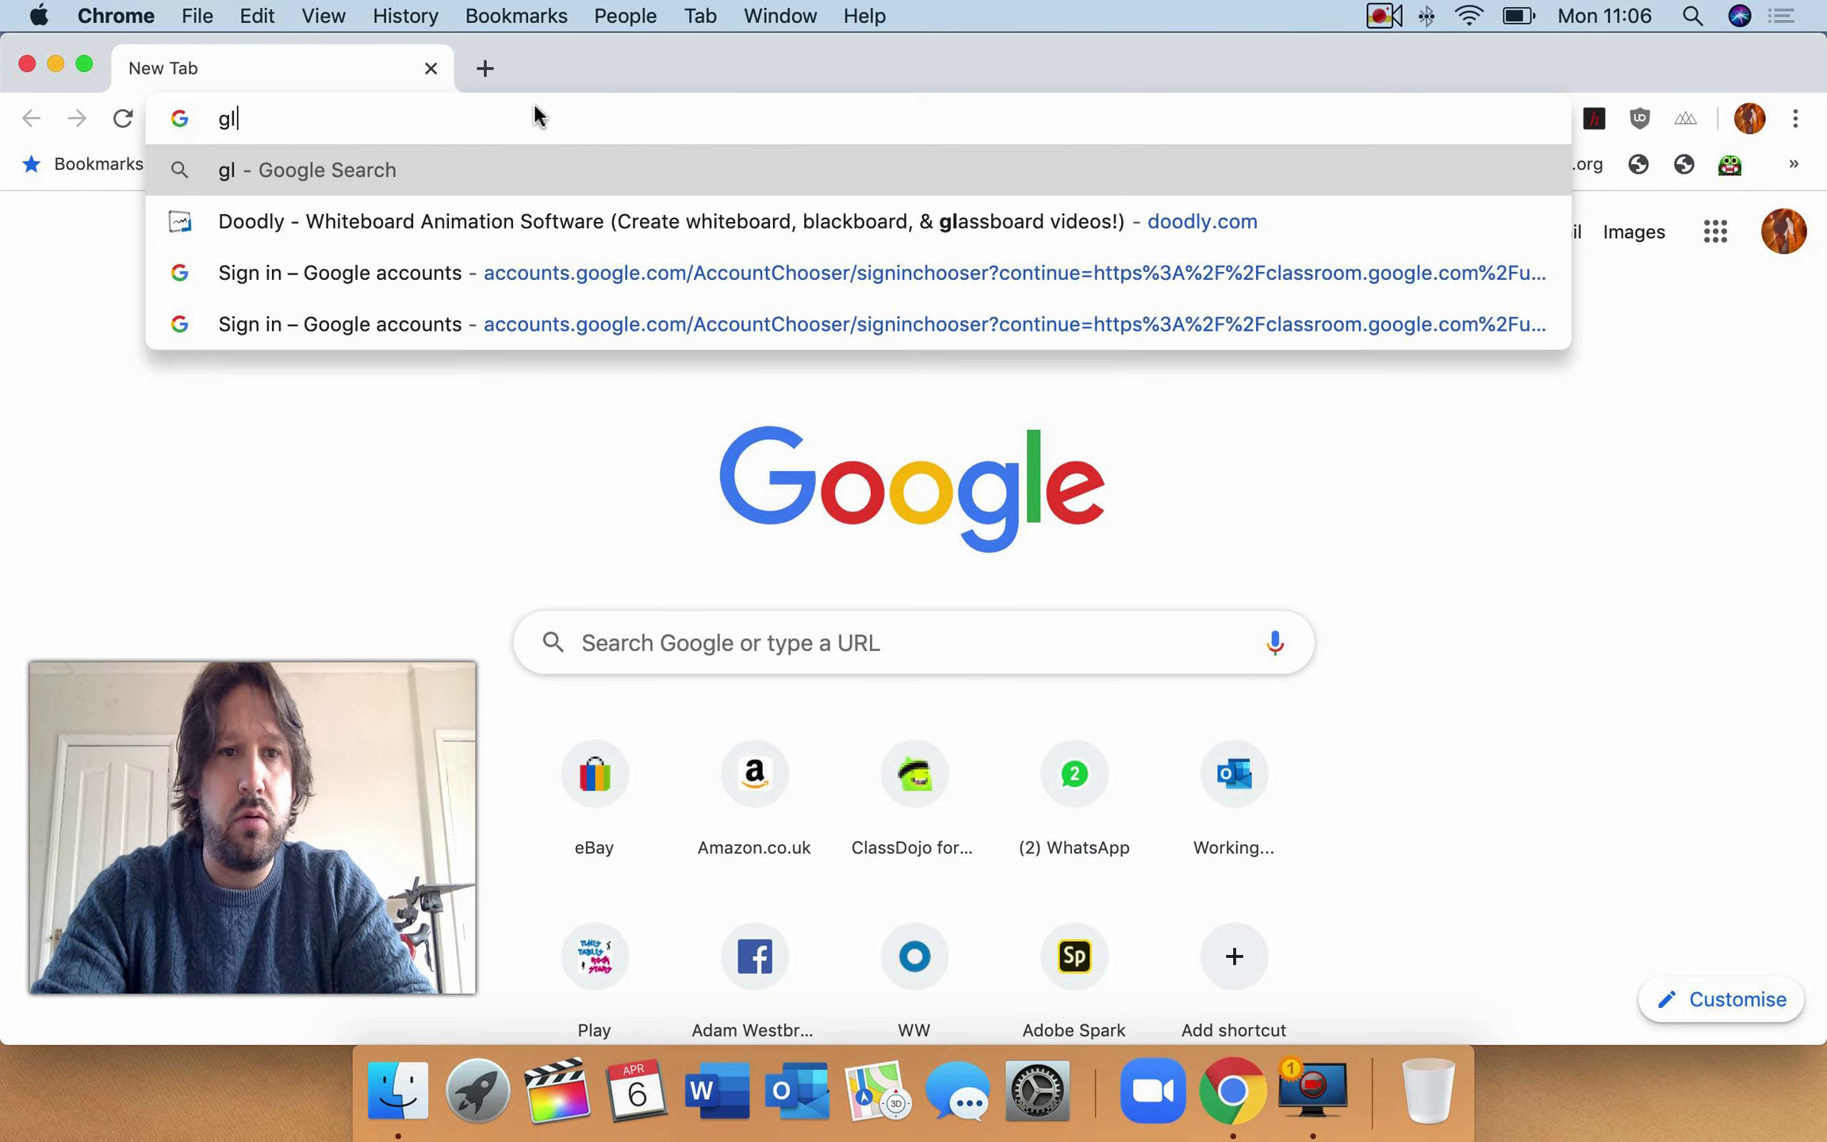
type("cla")
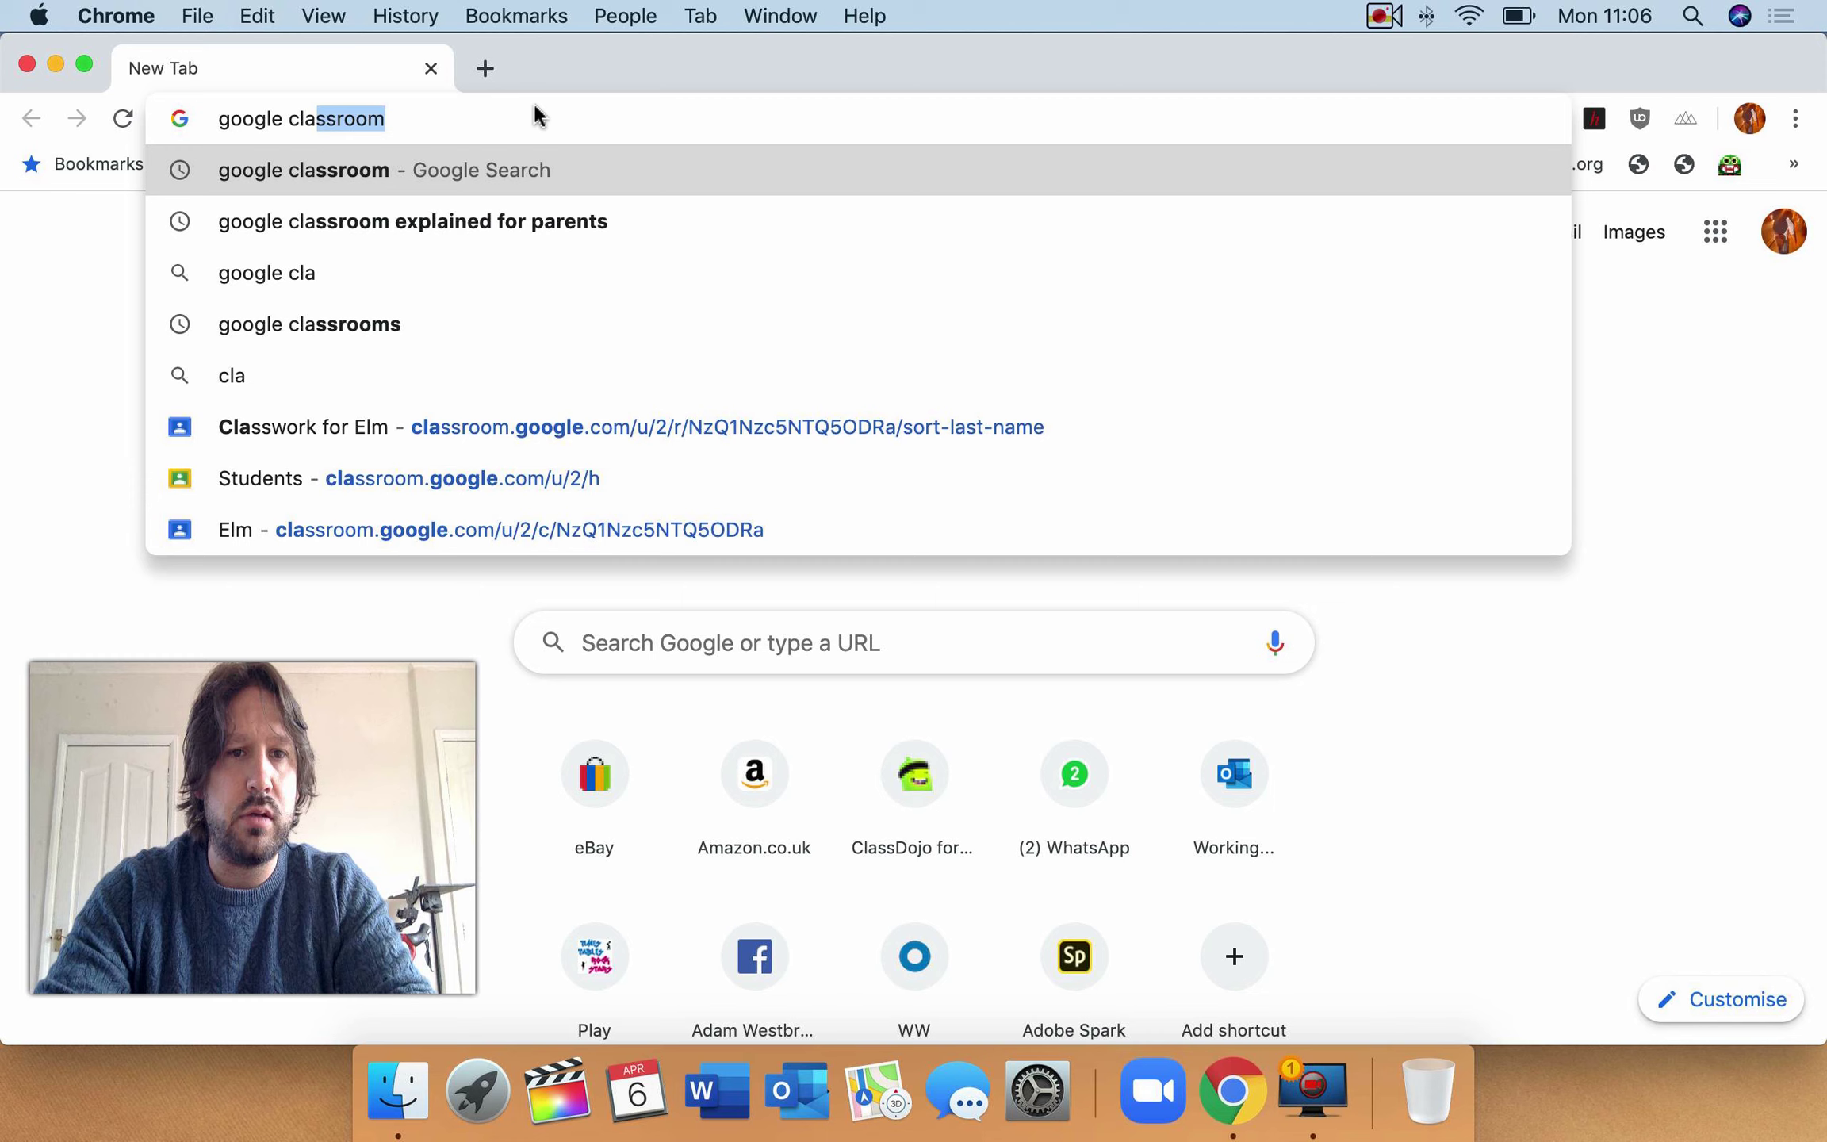
type("ssroom")
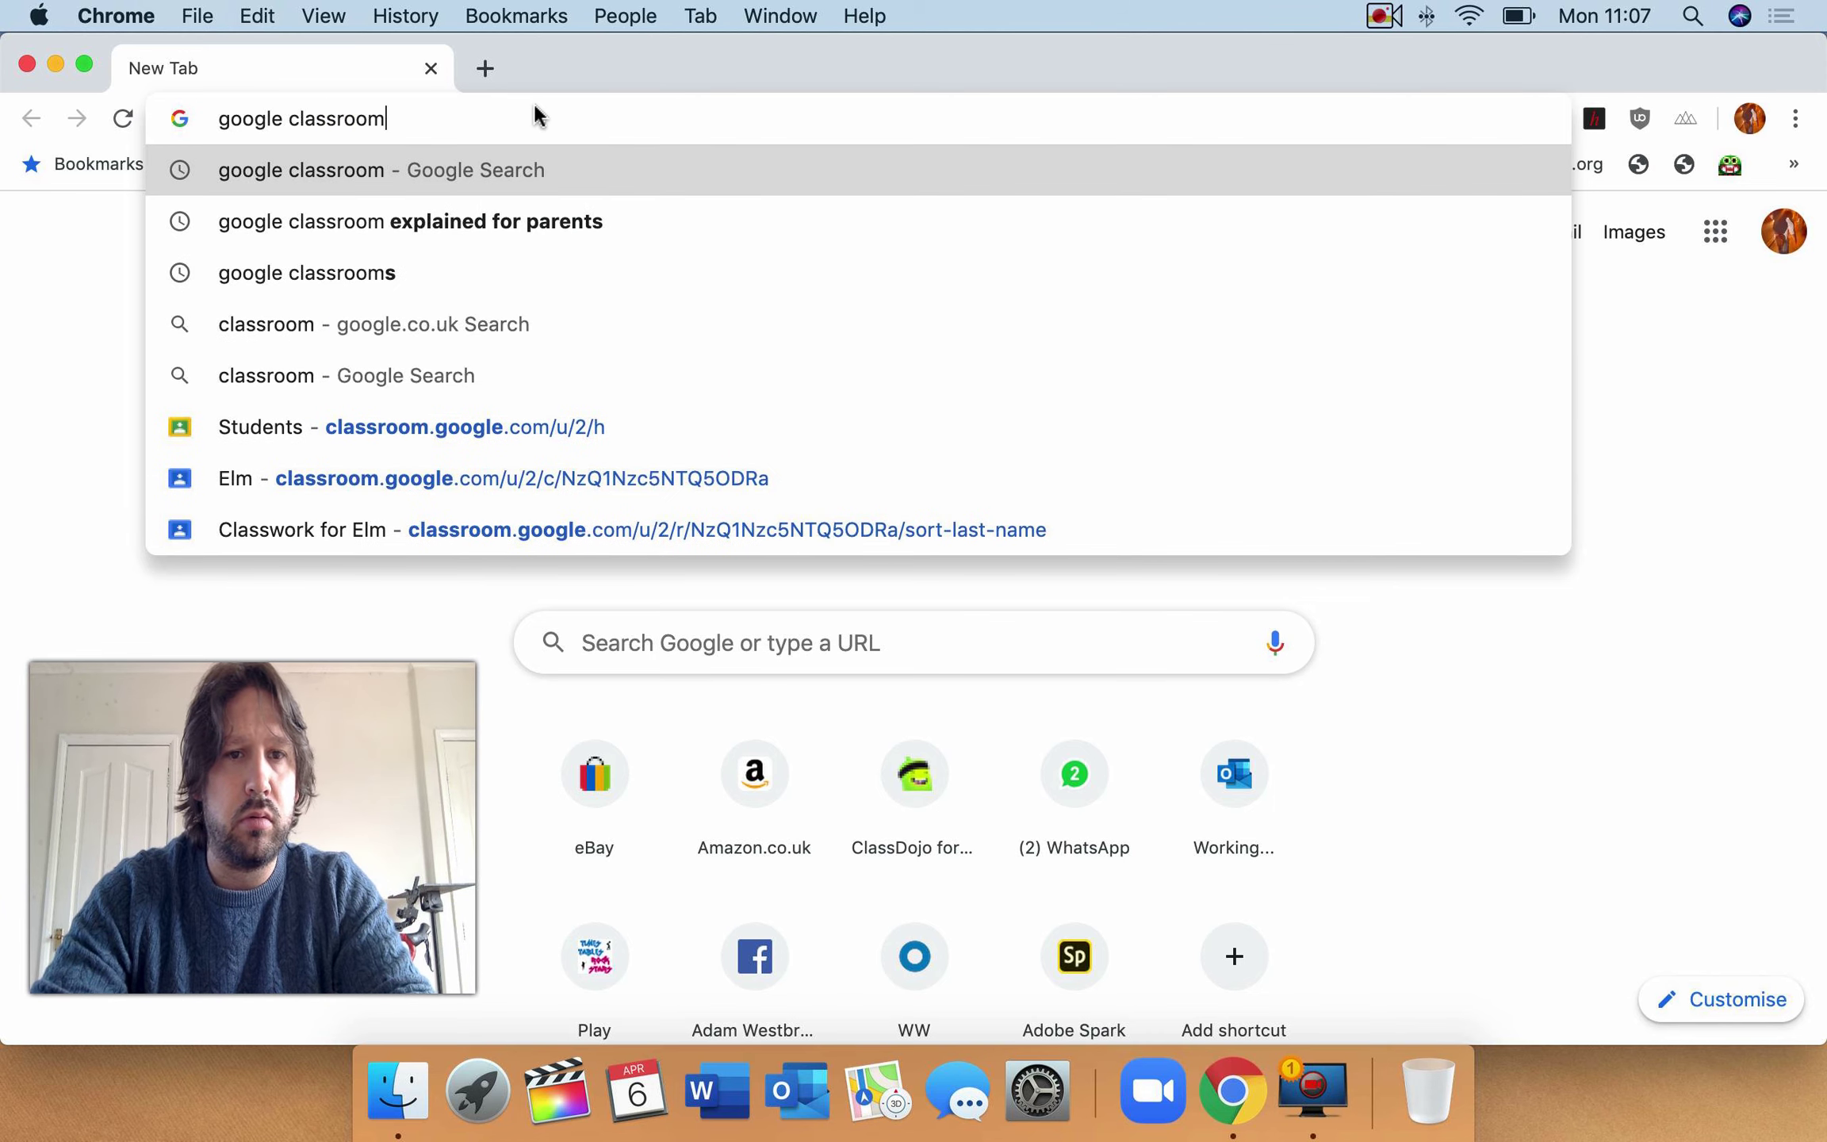
key("Return")
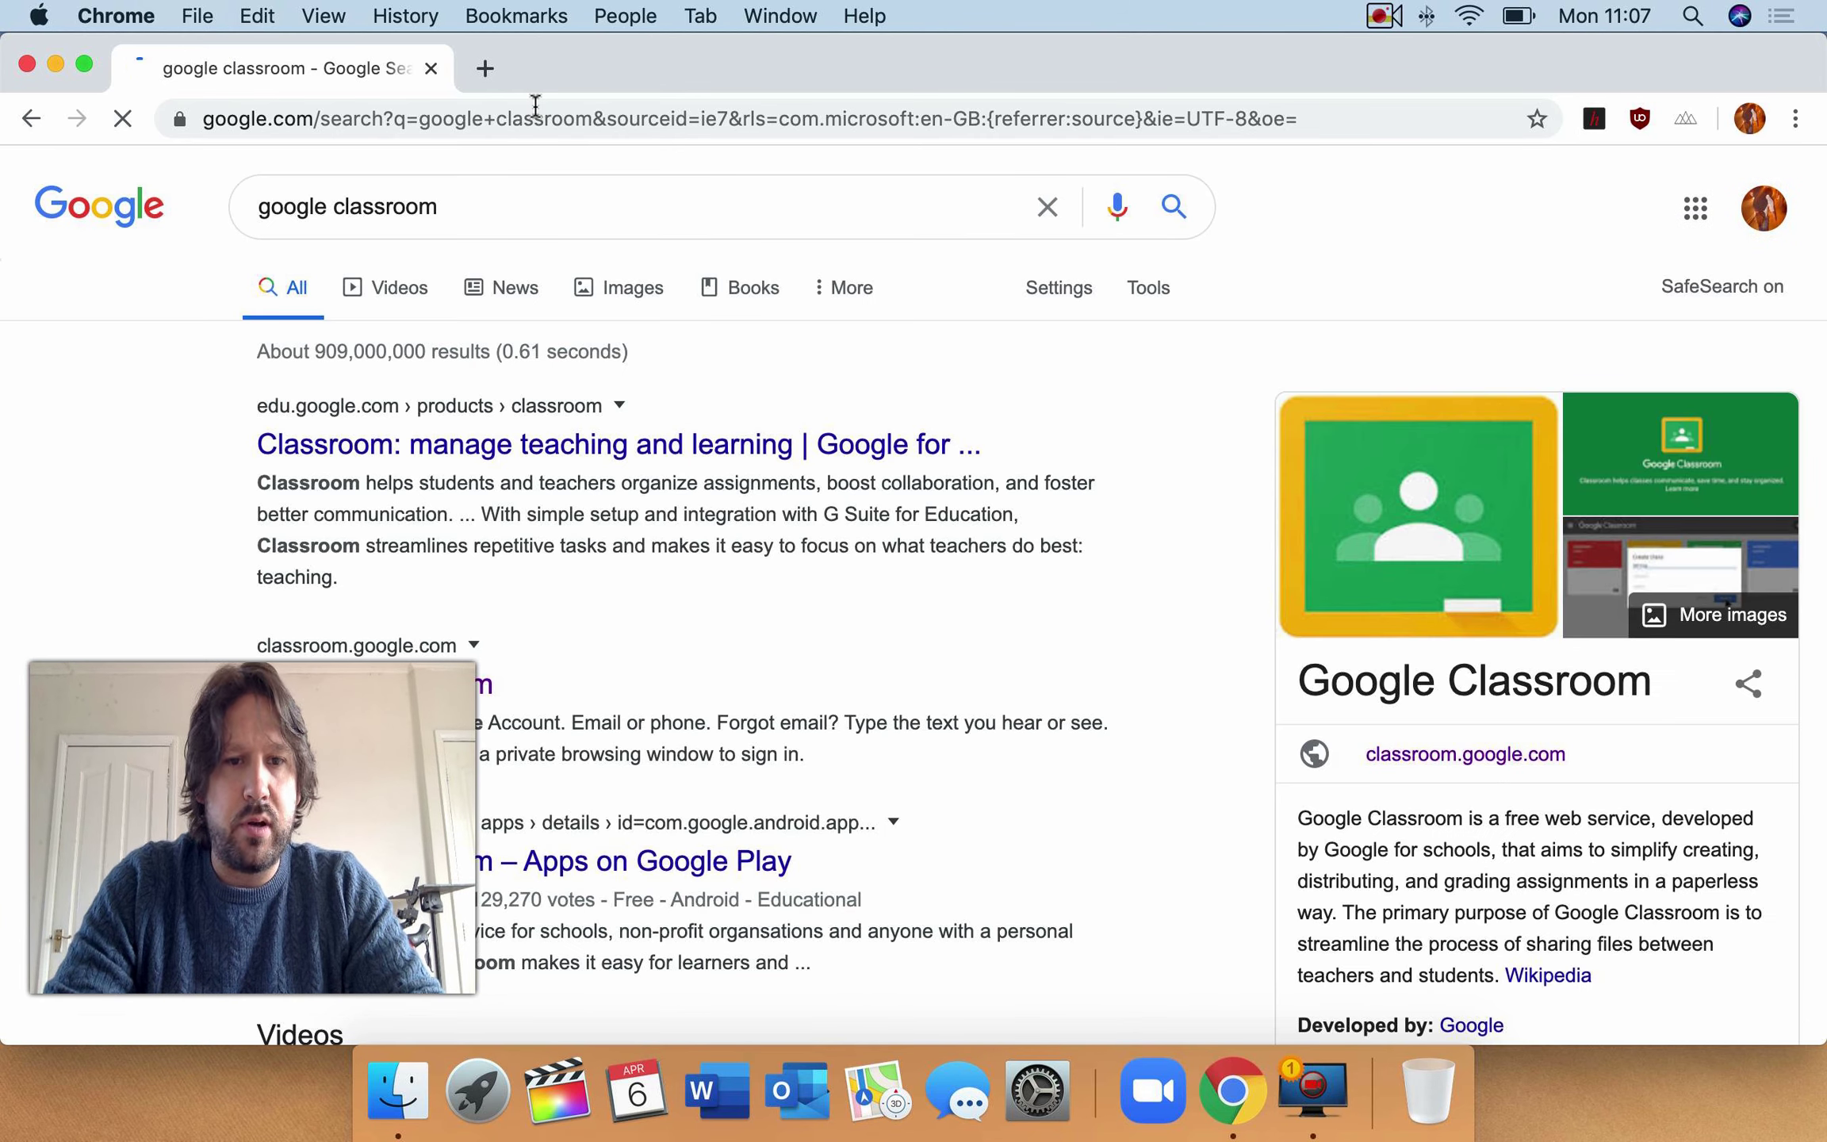
scroll(596, 517, "down", 3)
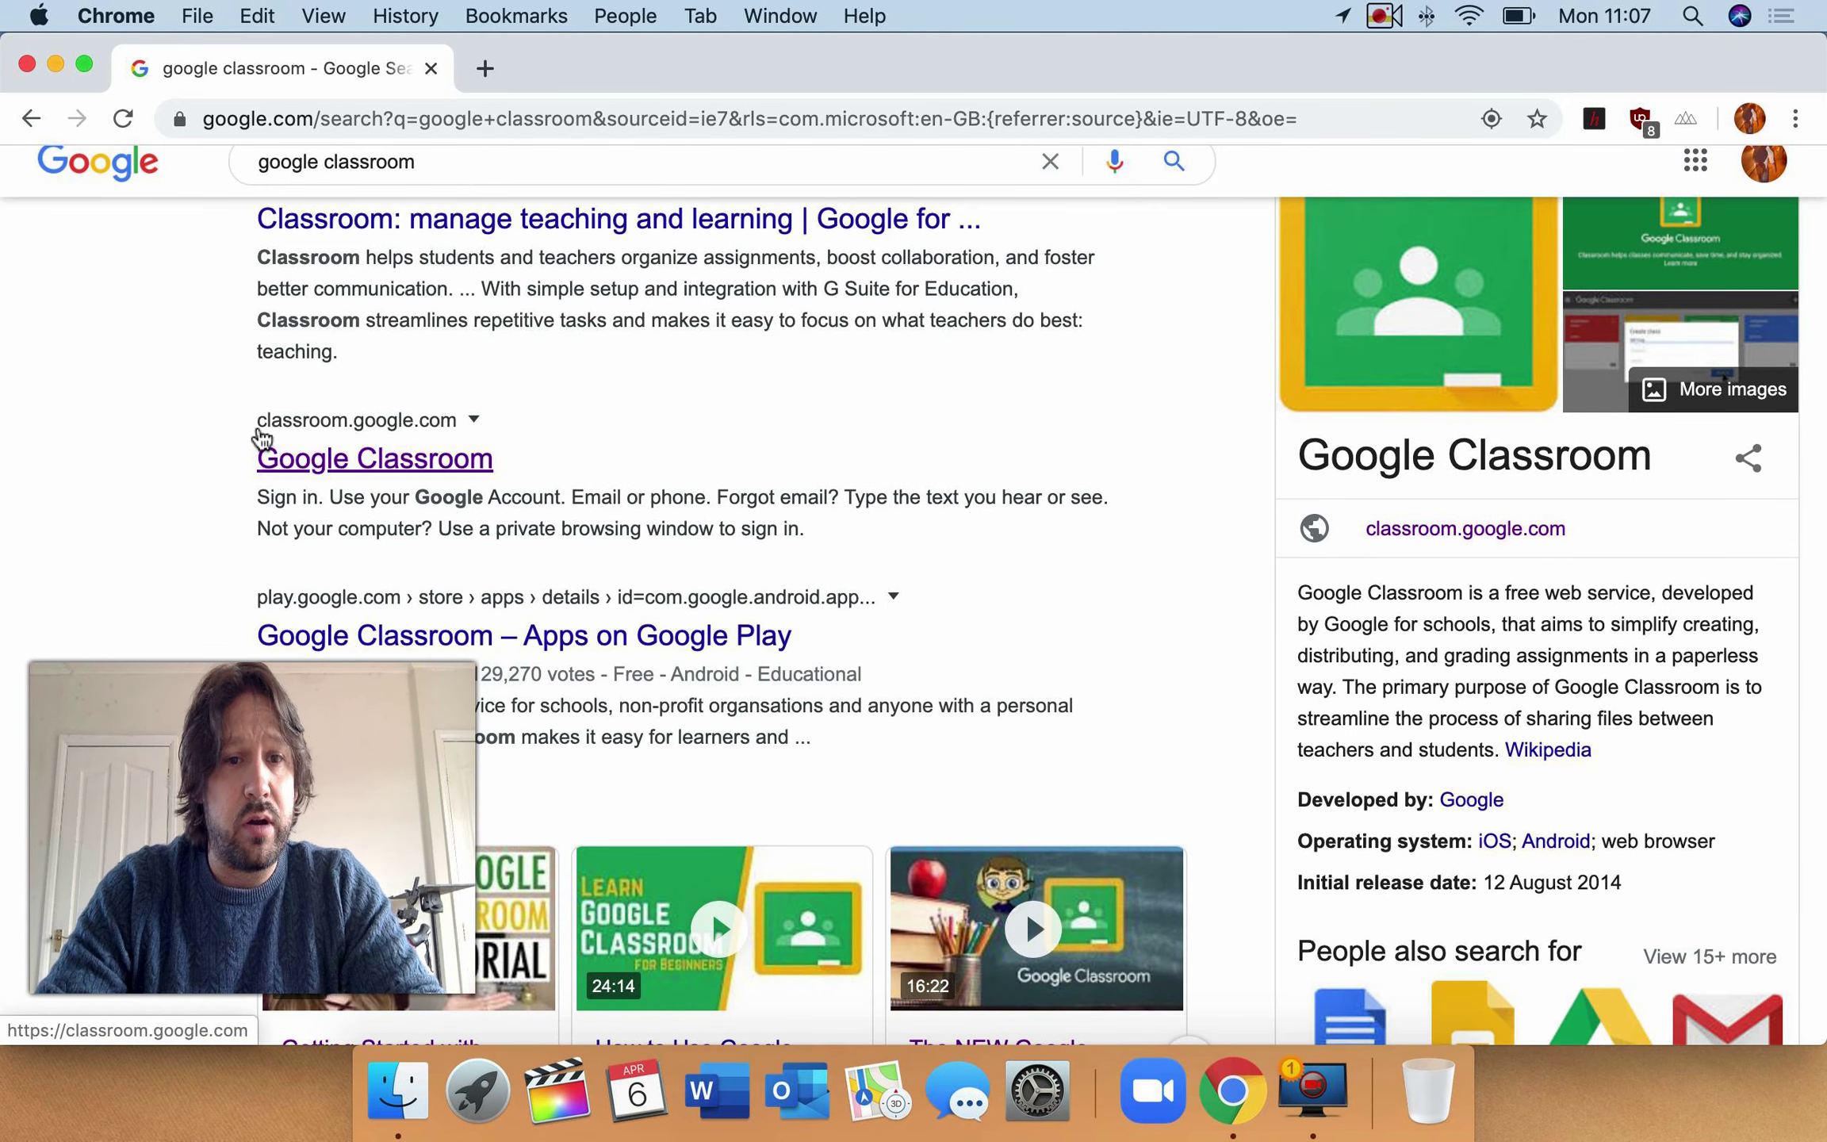
- Open classroom.google.com from the search results, showing no classes yet
left_click(417, 463)
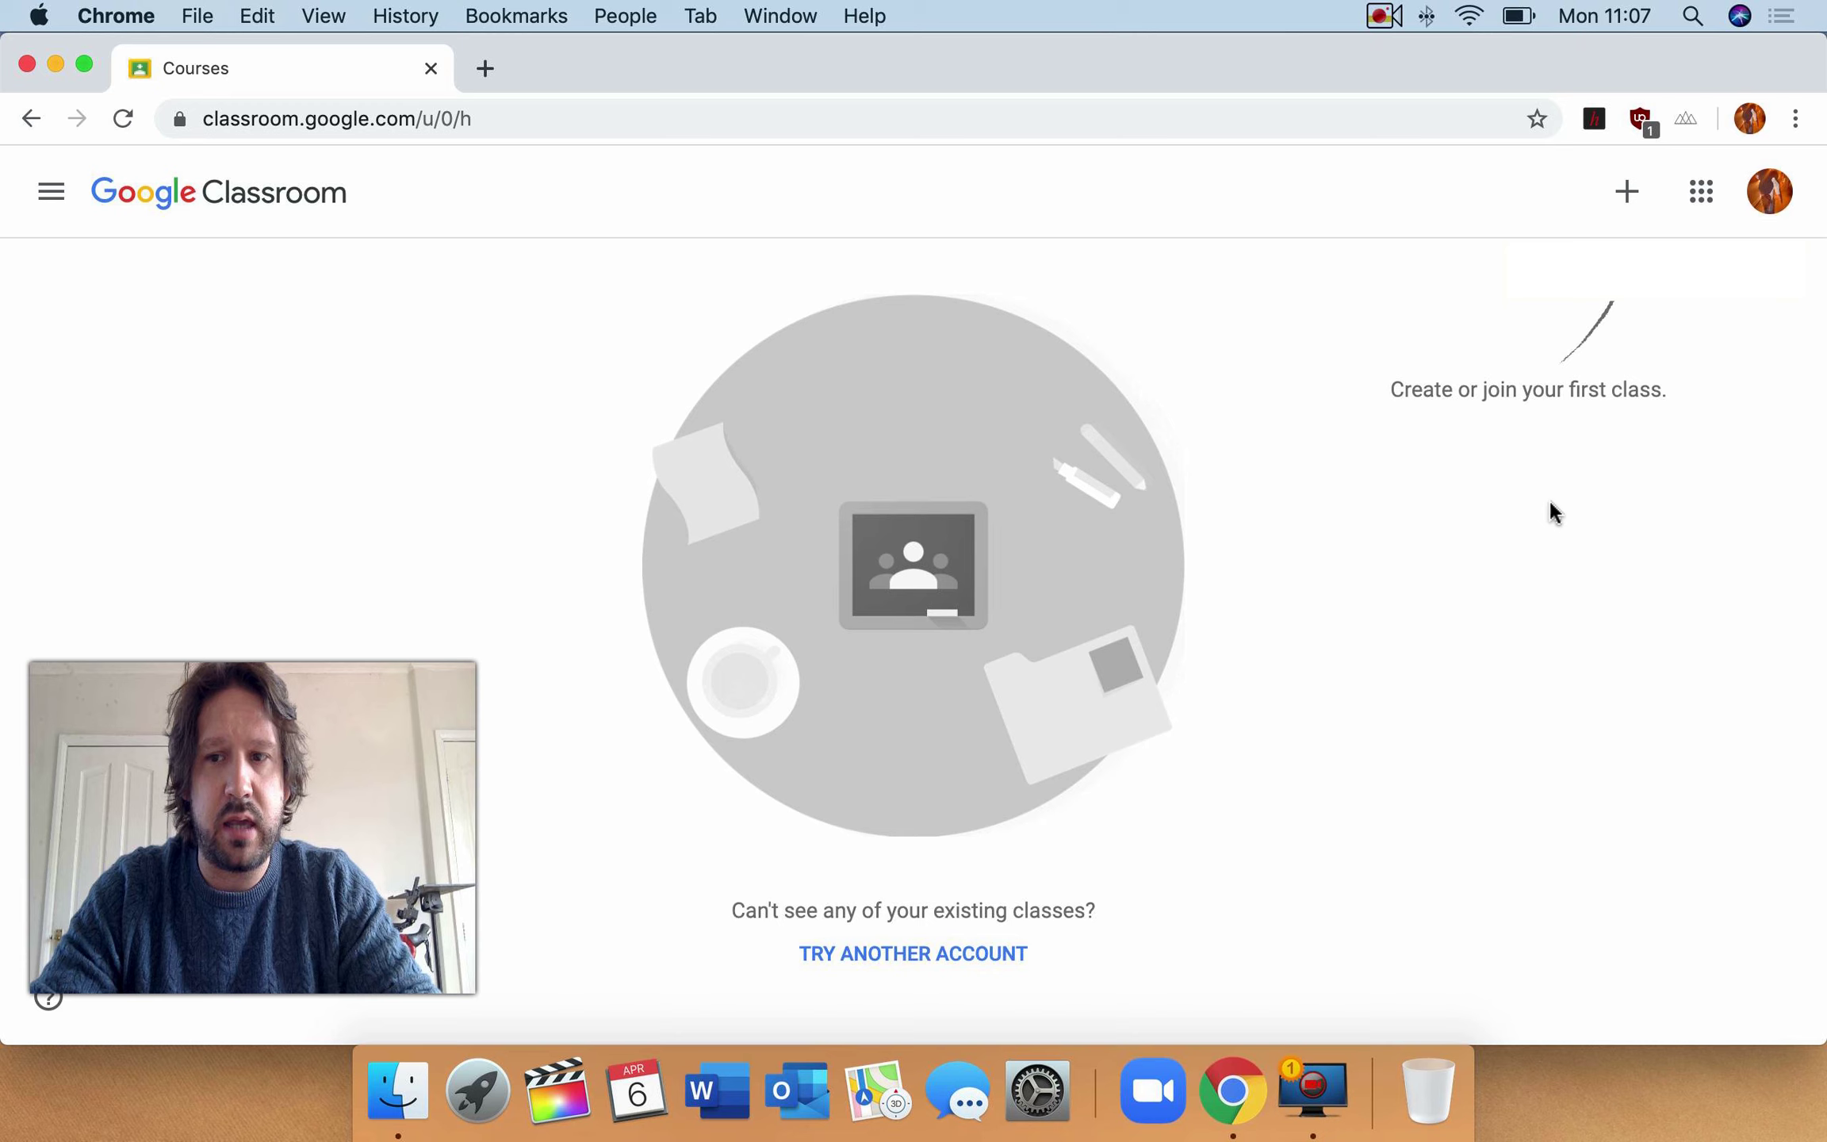
- Switch accounts and pick the school account to sign in to Classroom
left_click(839, 961)
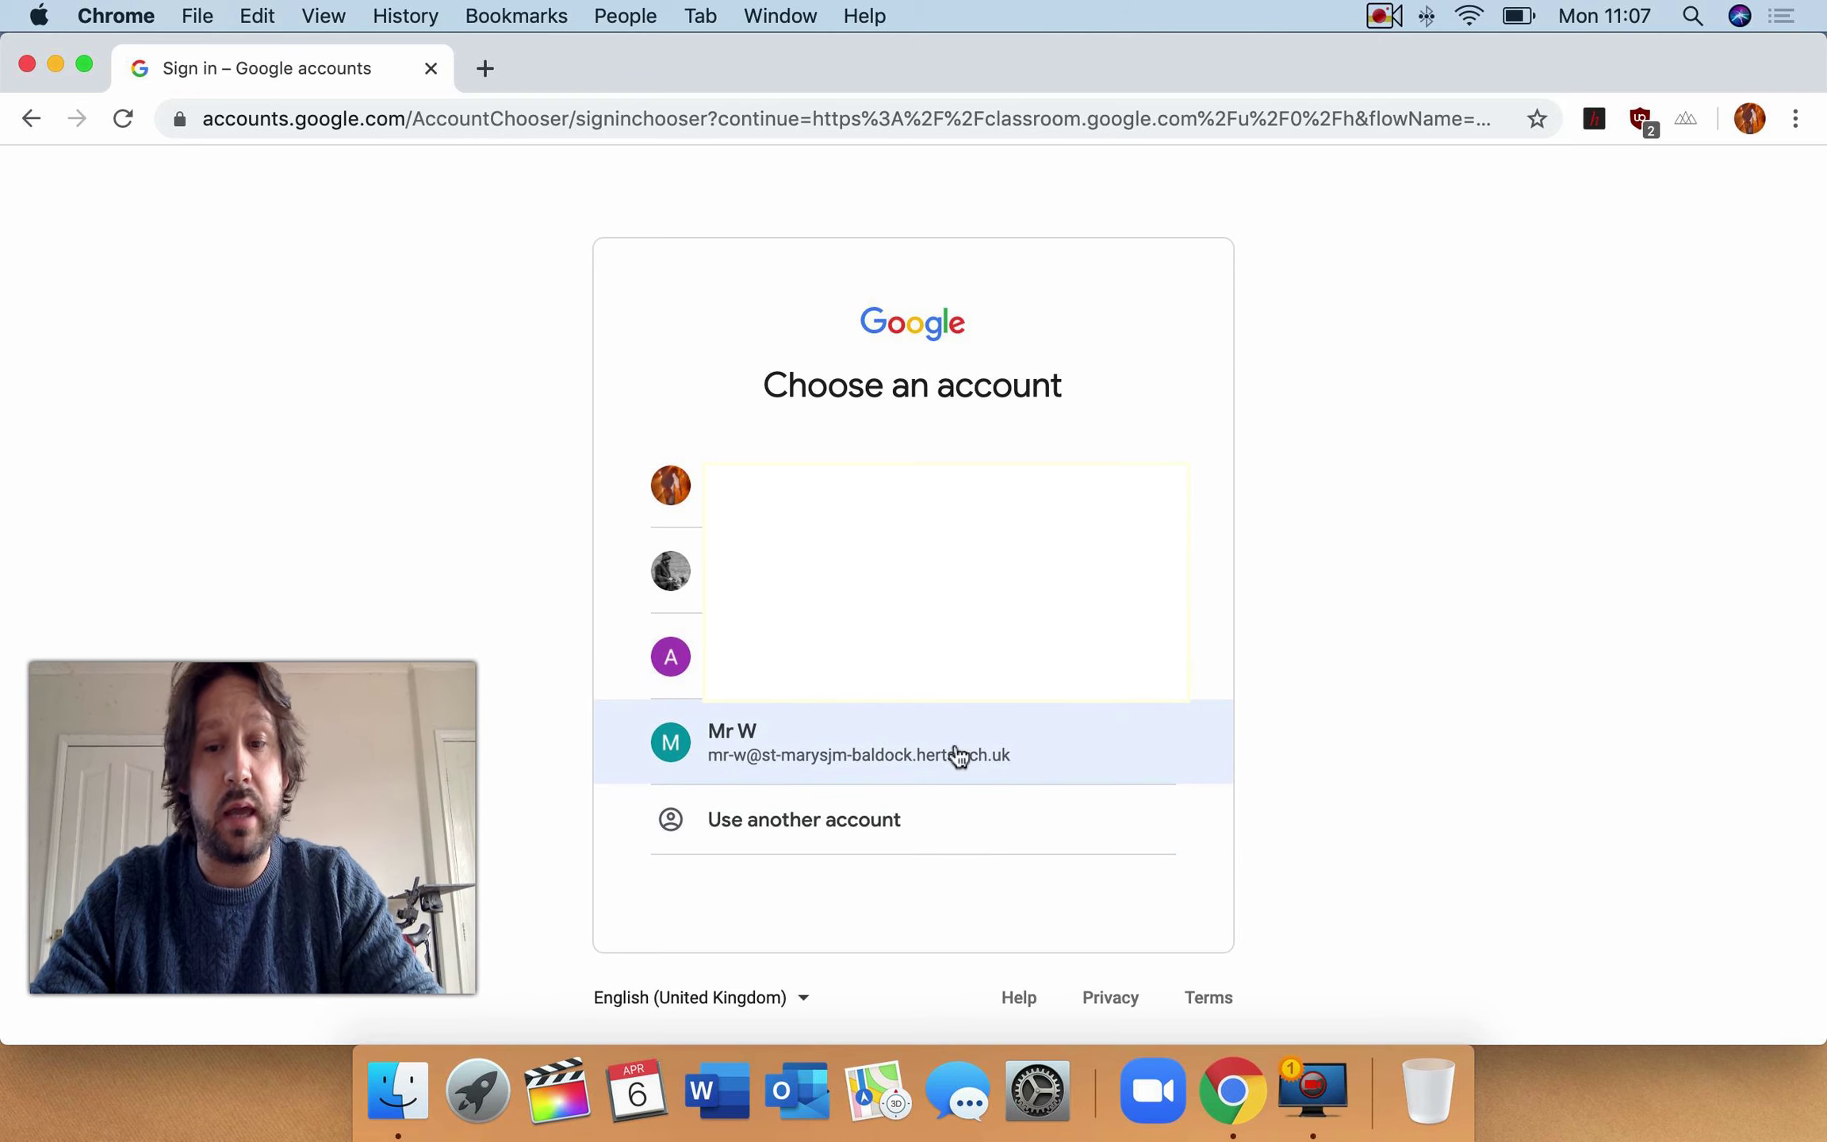
left_click(934, 743)
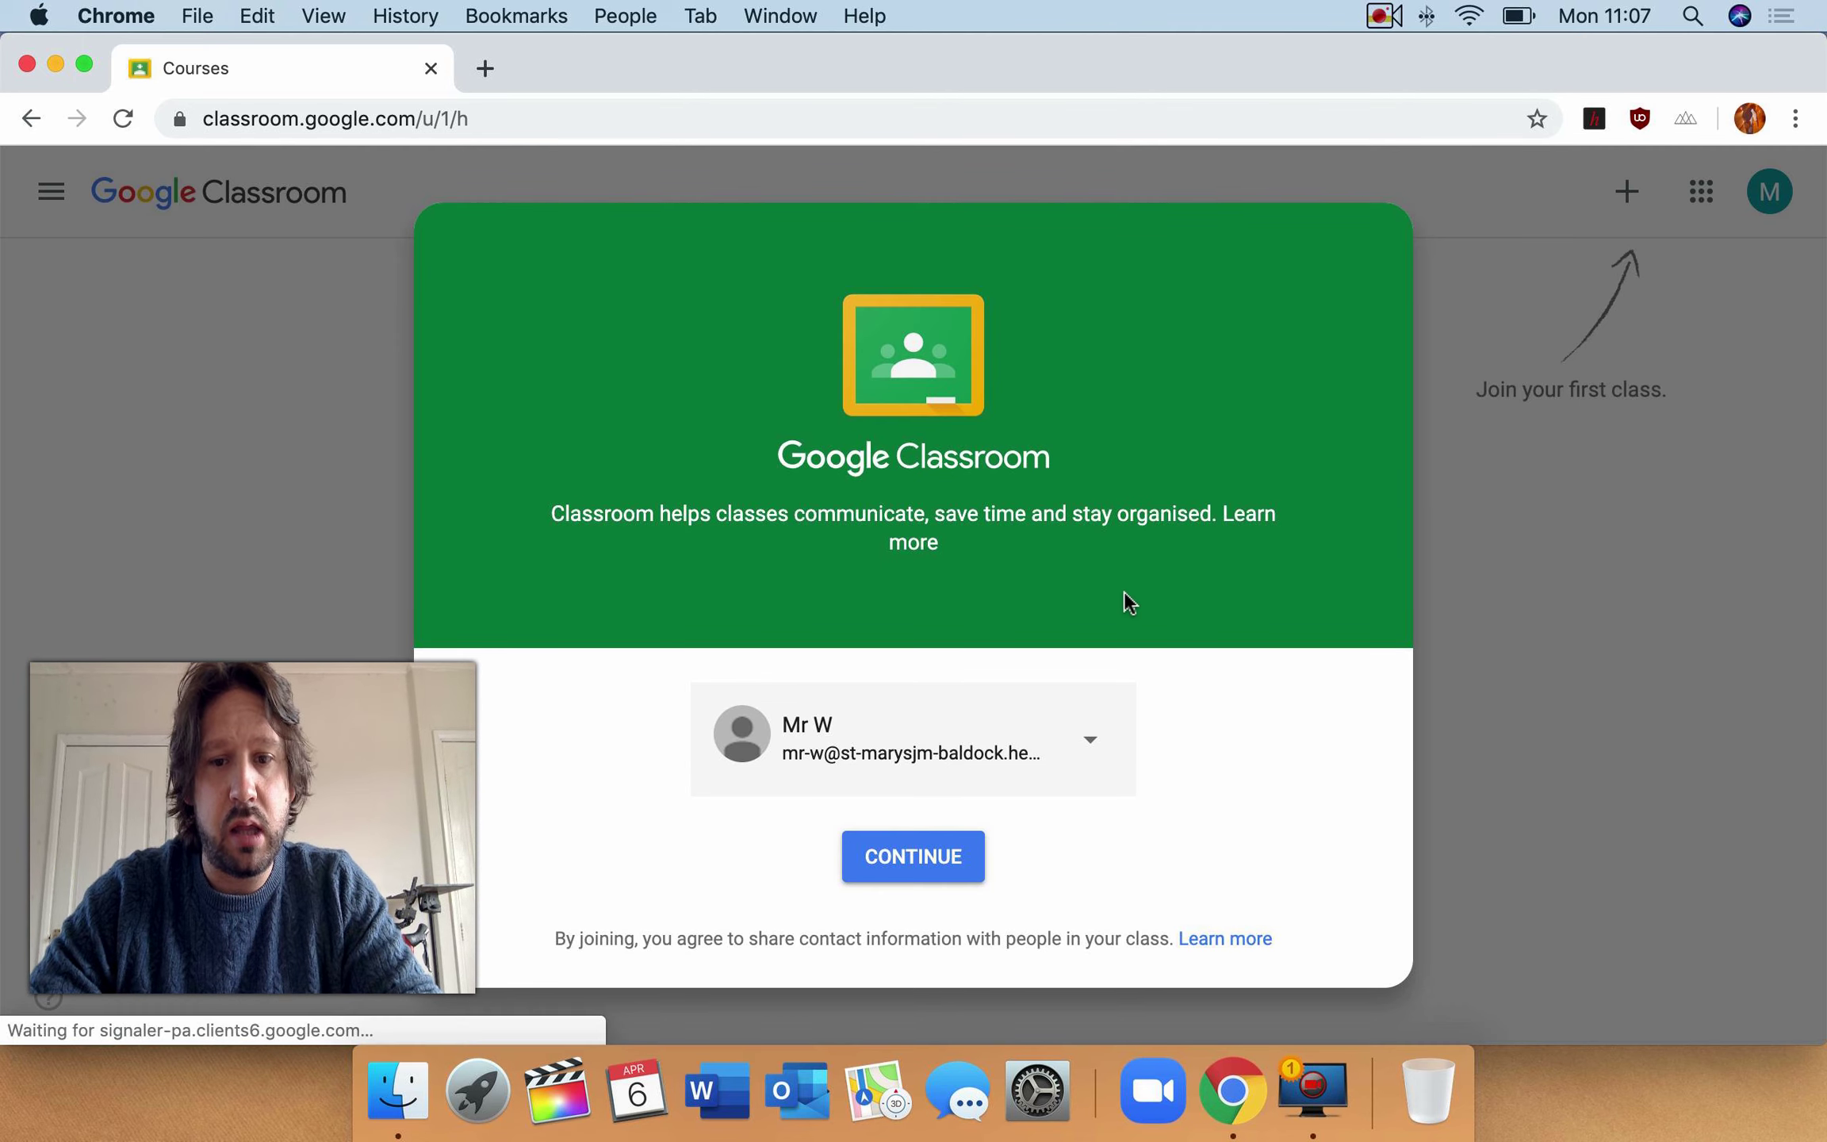
- Continue with the school account and choose the student role
left_click(914, 858)
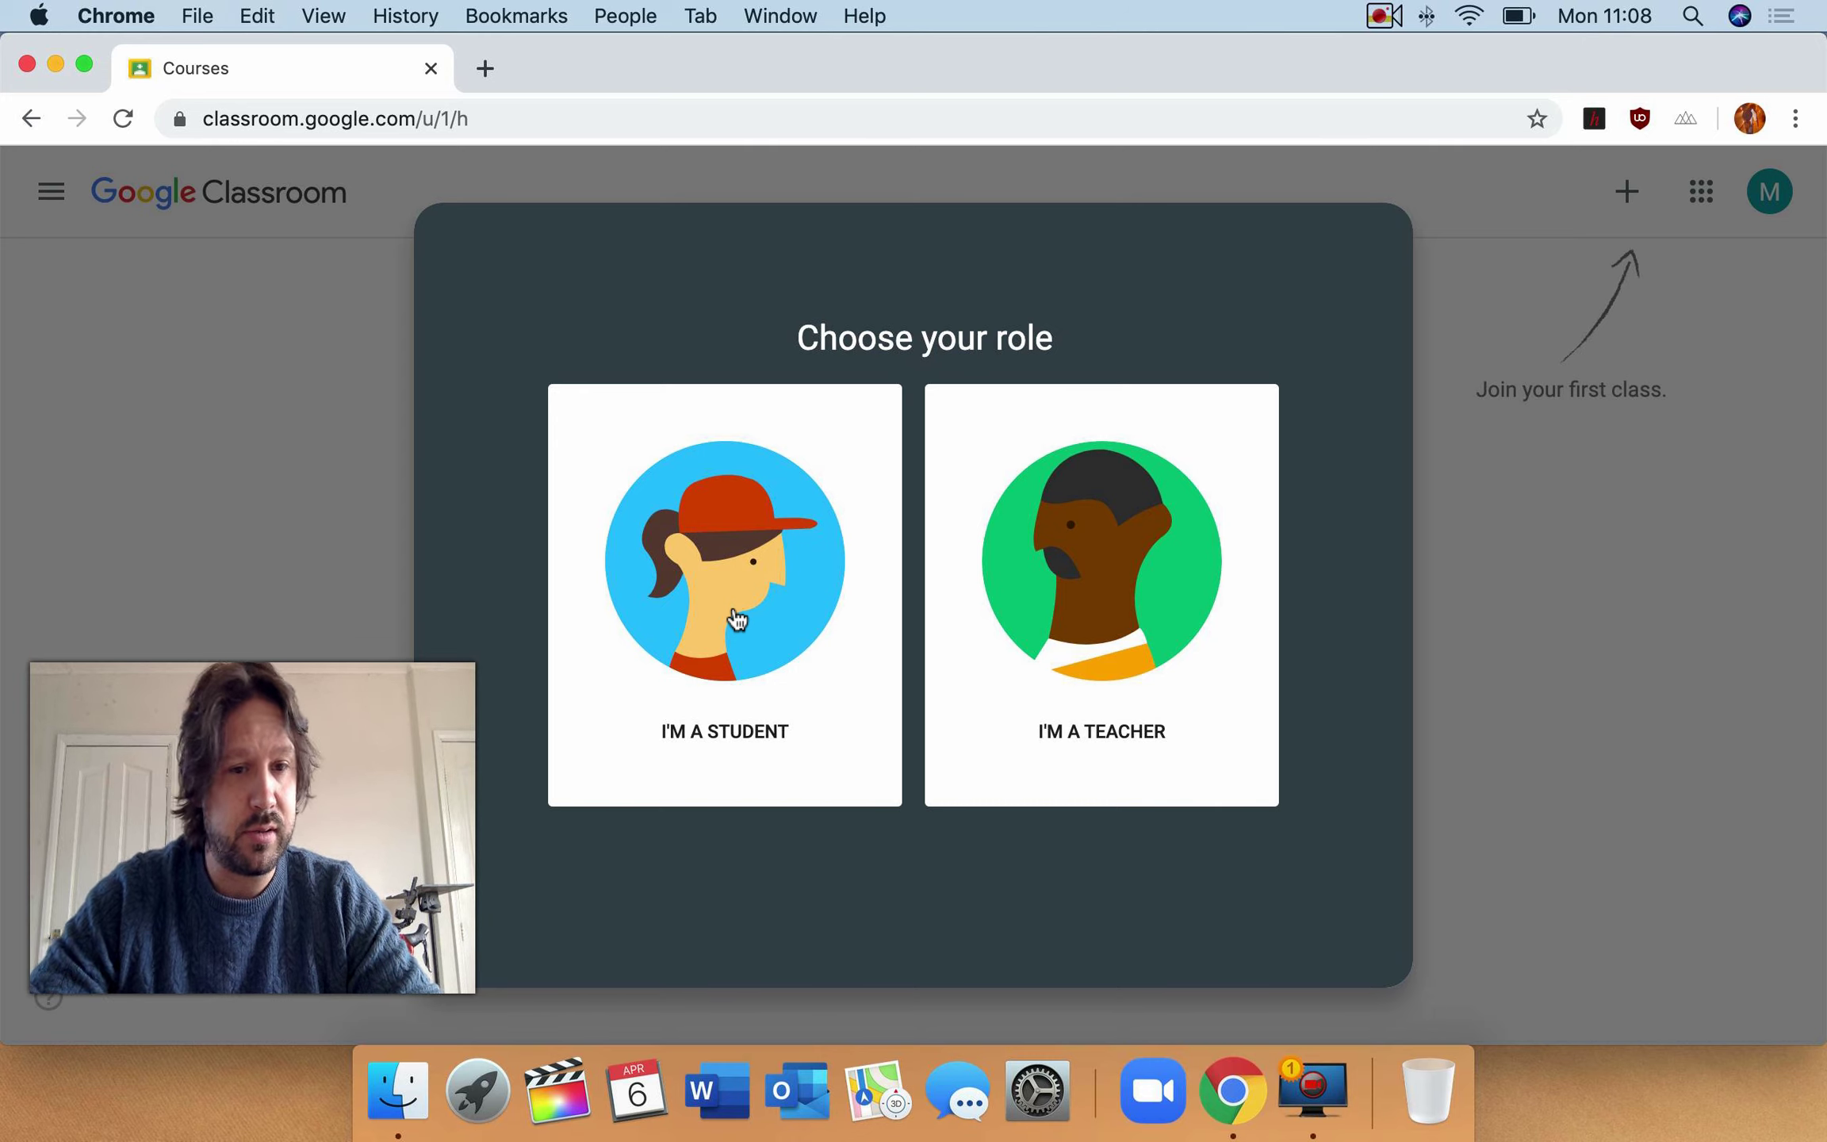
left_click(737, 619)
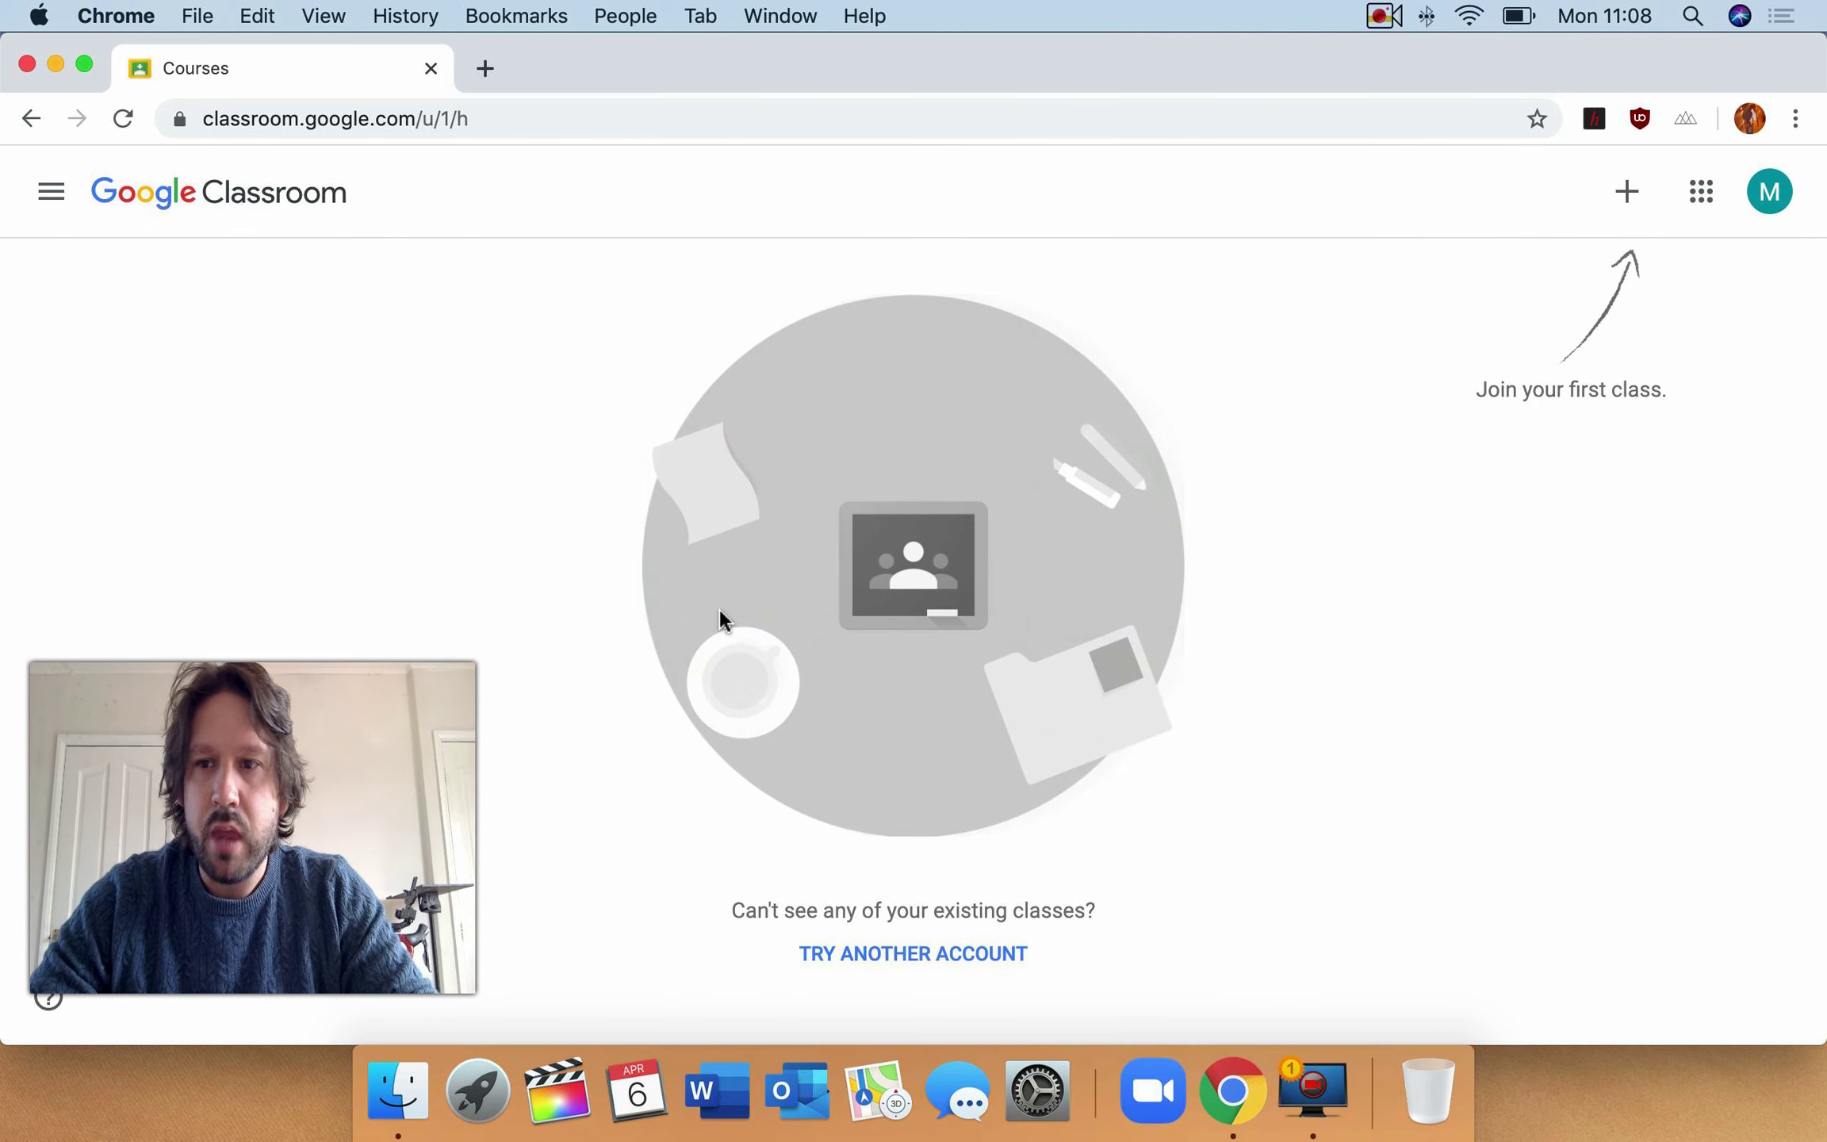
- Join a class by entering the teacher's class code in the Join class dialog
left_click(1626, 194)
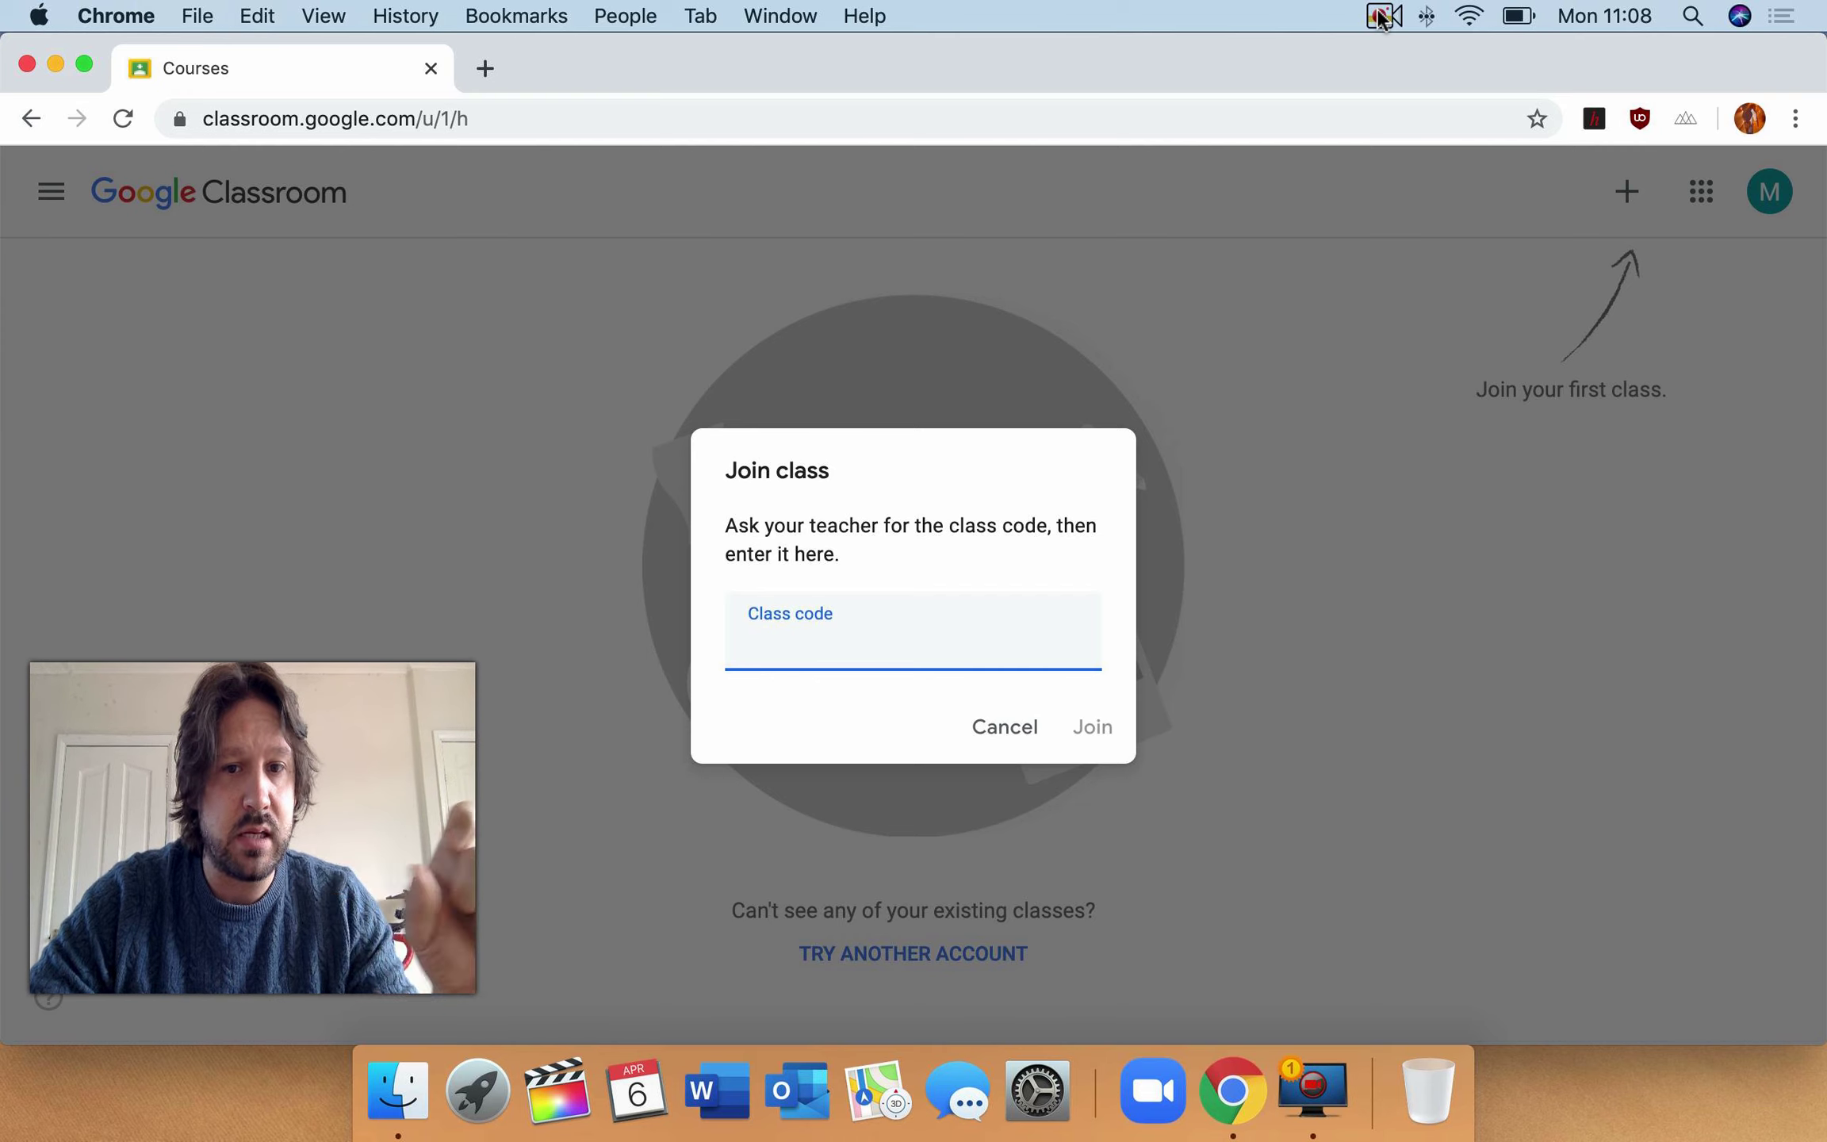
left_click(1380, 16)
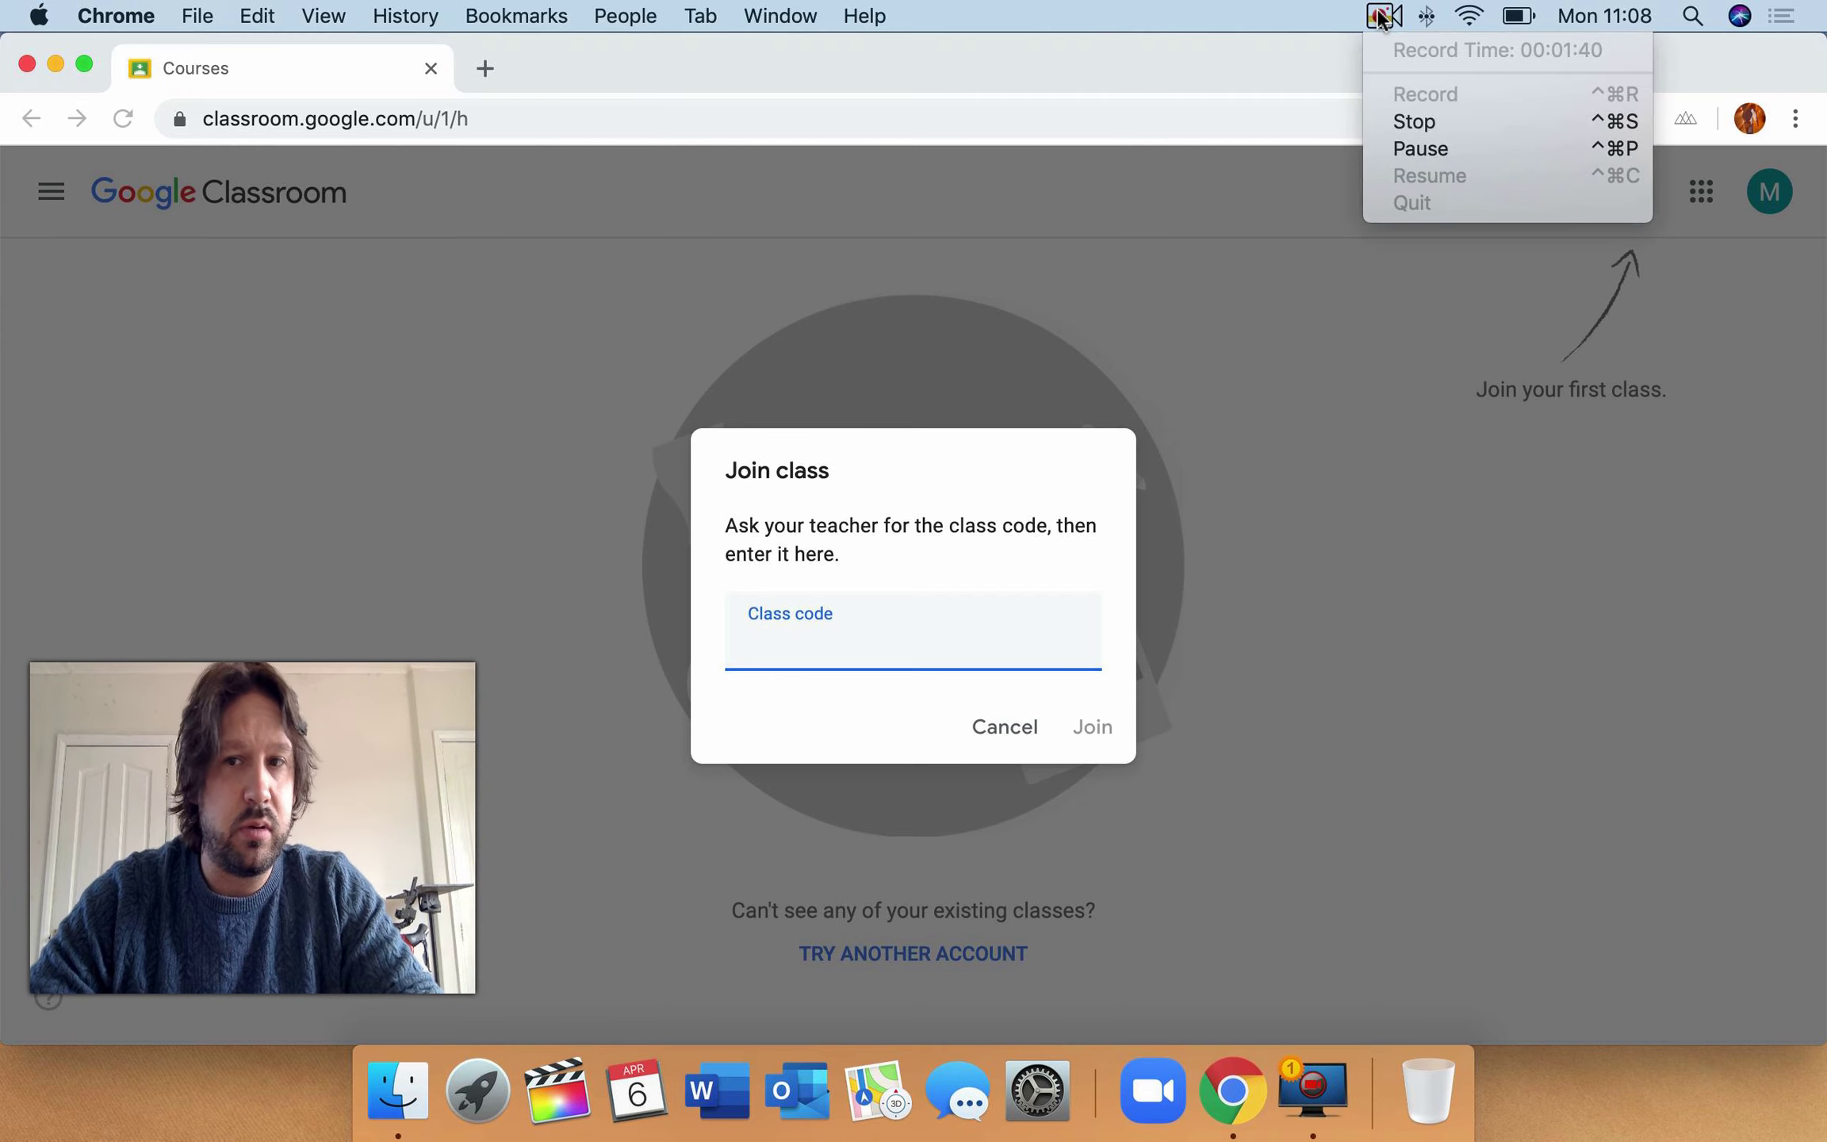
left_click(1436, 150)
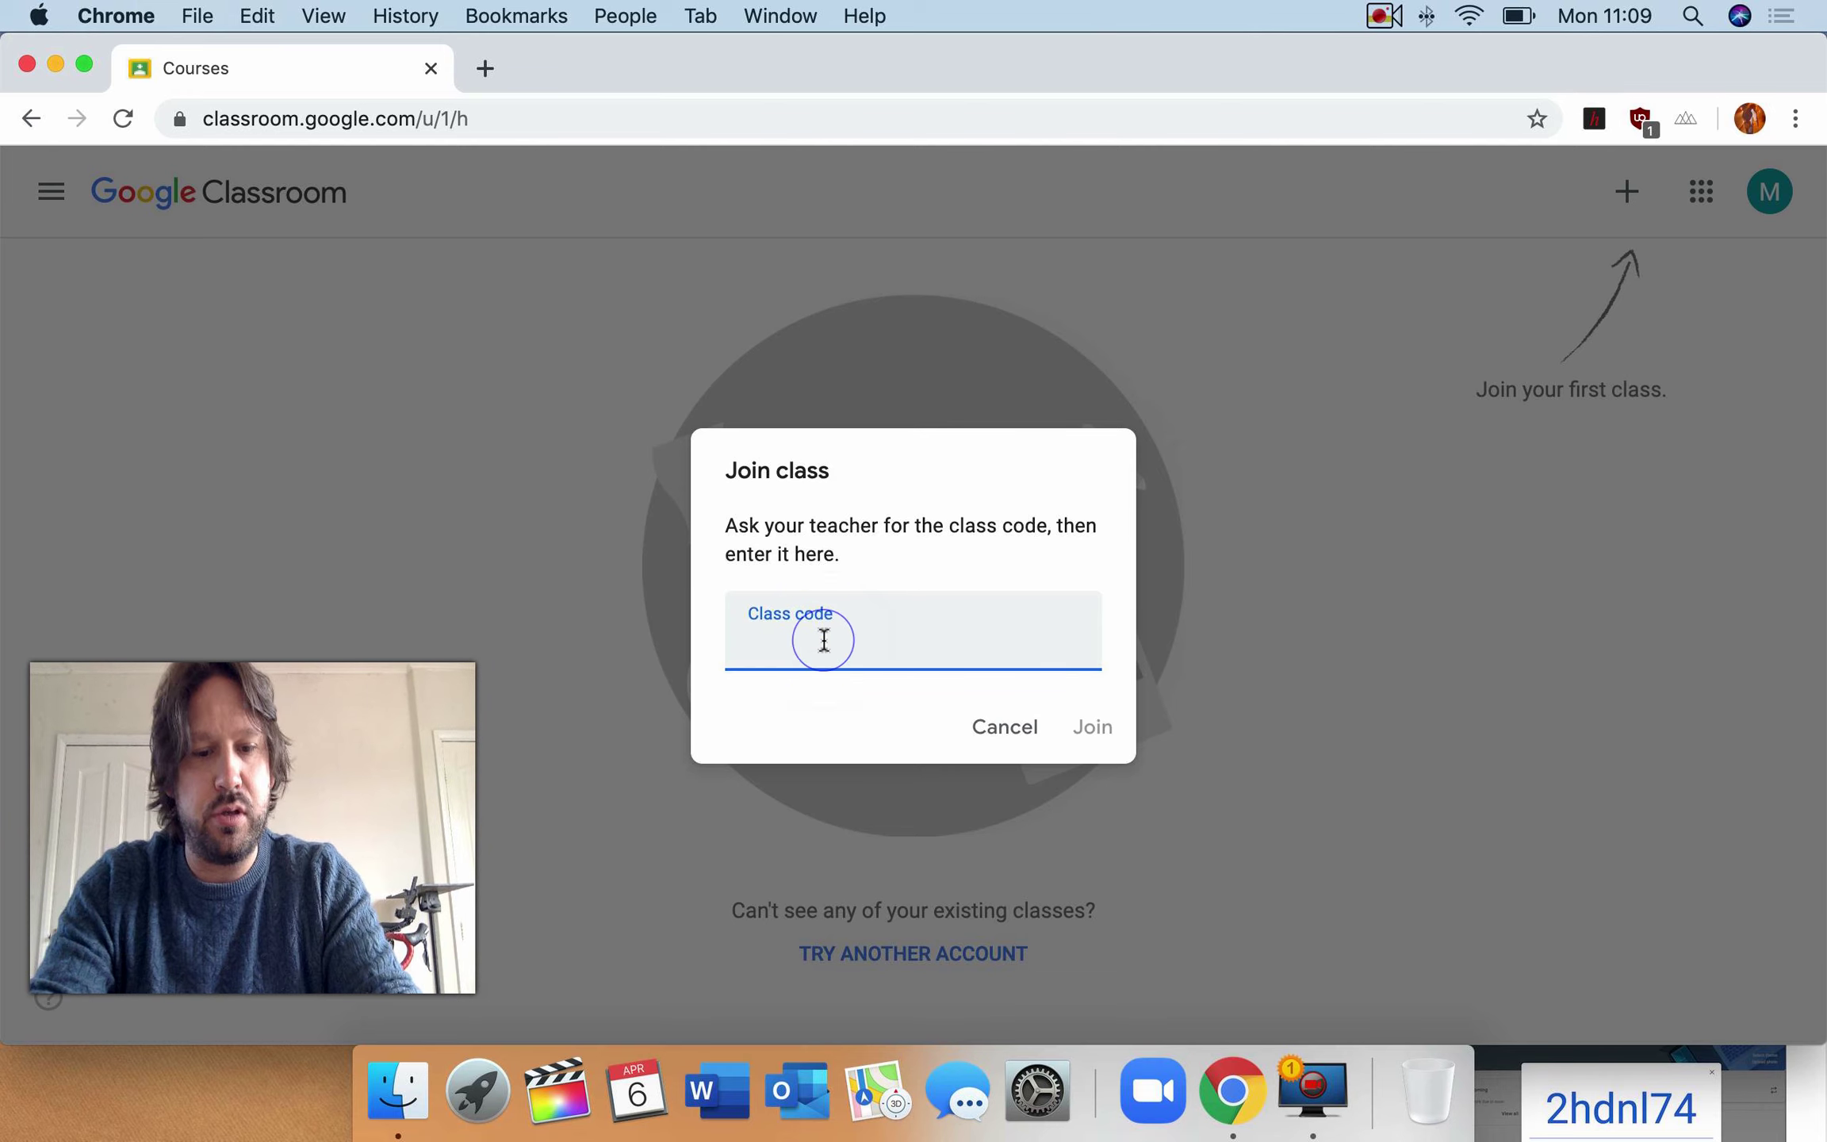
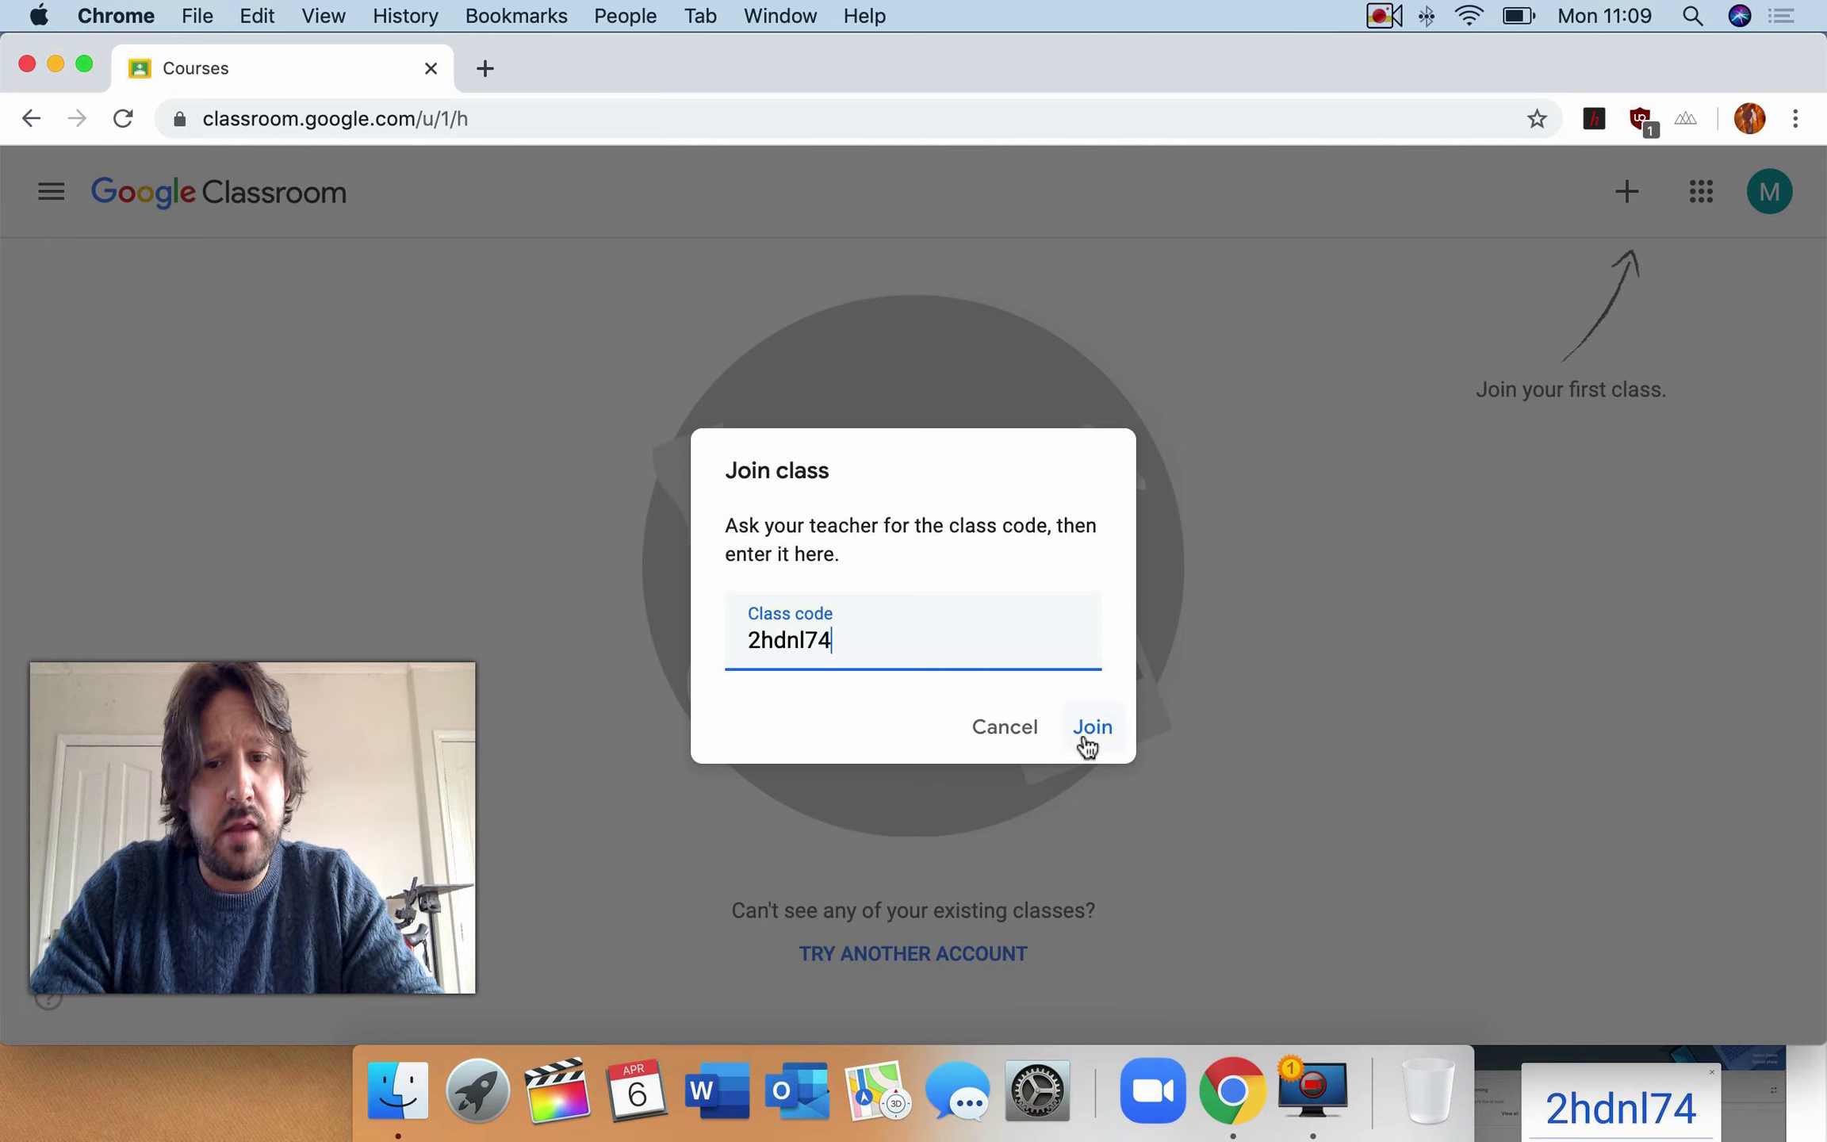
left_click(1085, 736)
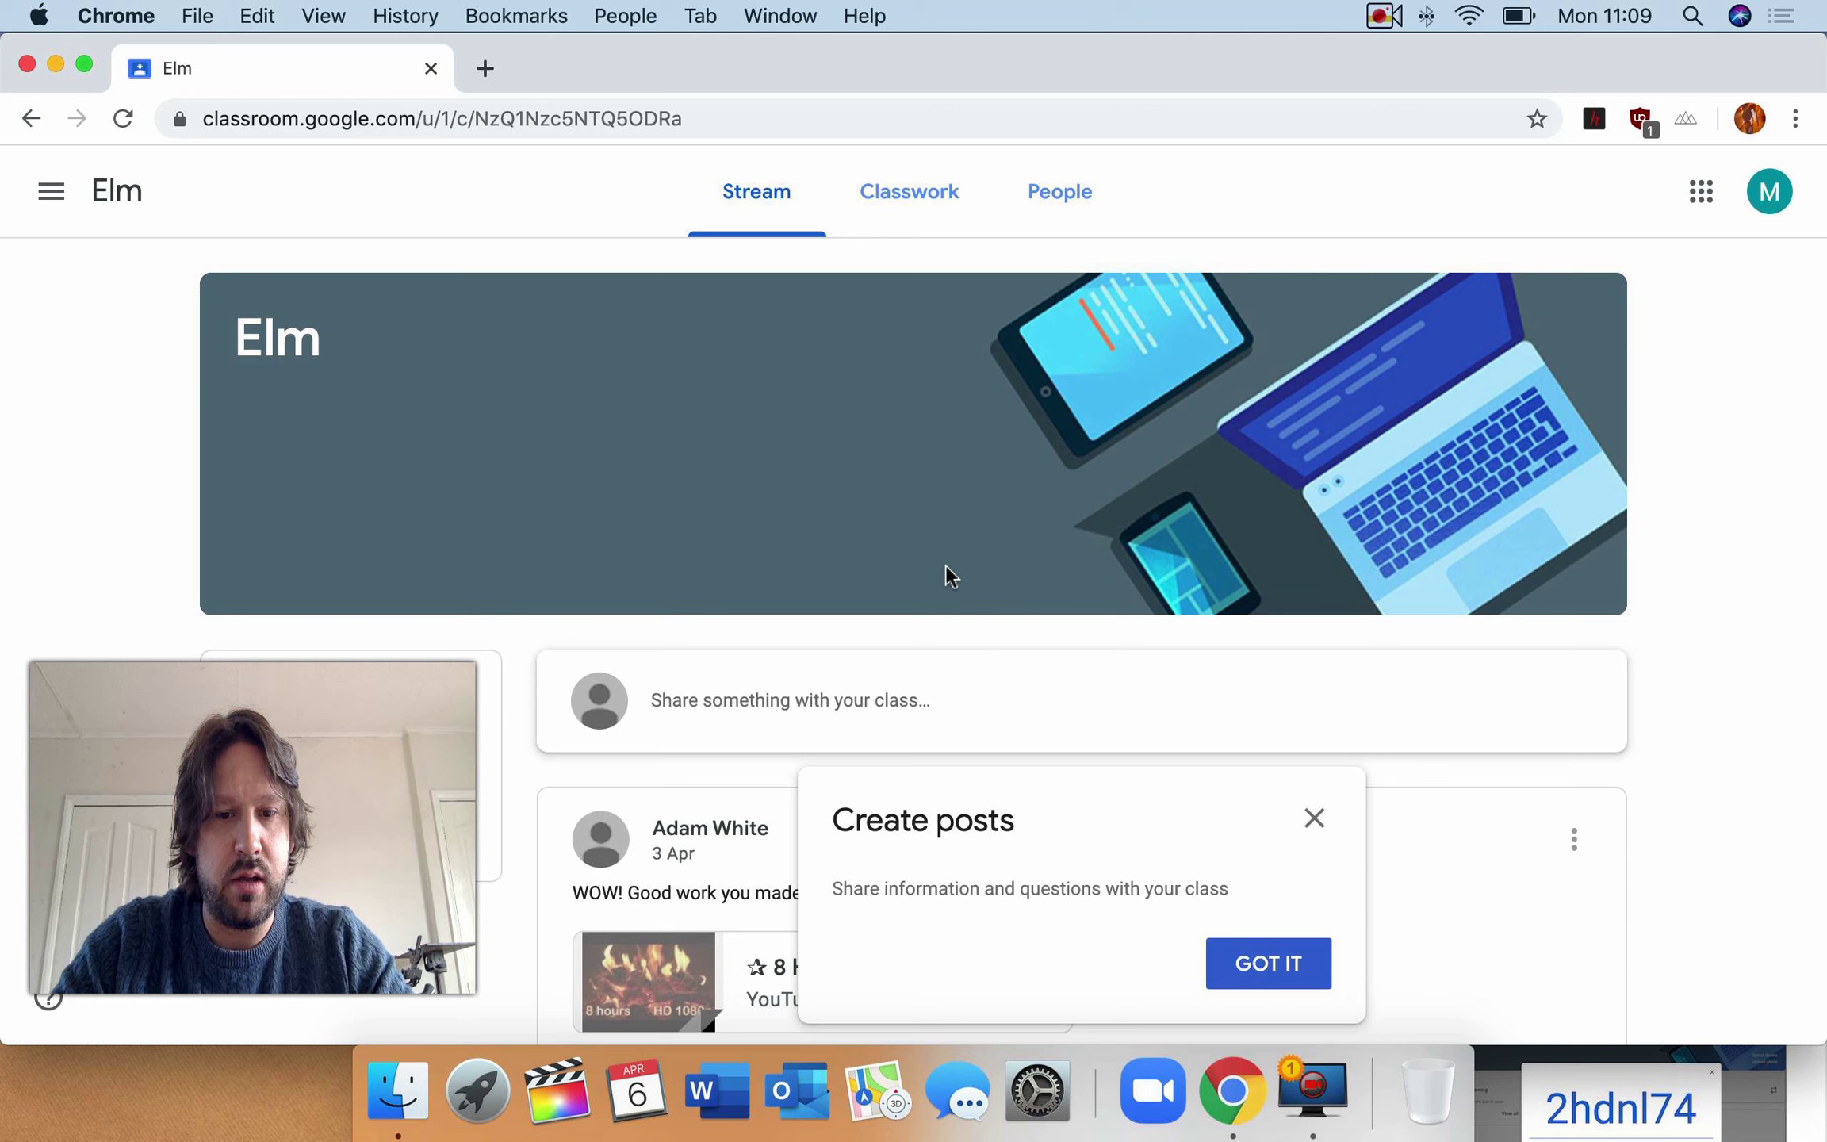
- Close the Create posts tip and look over the Elm class stream
left_click(1319, 822)
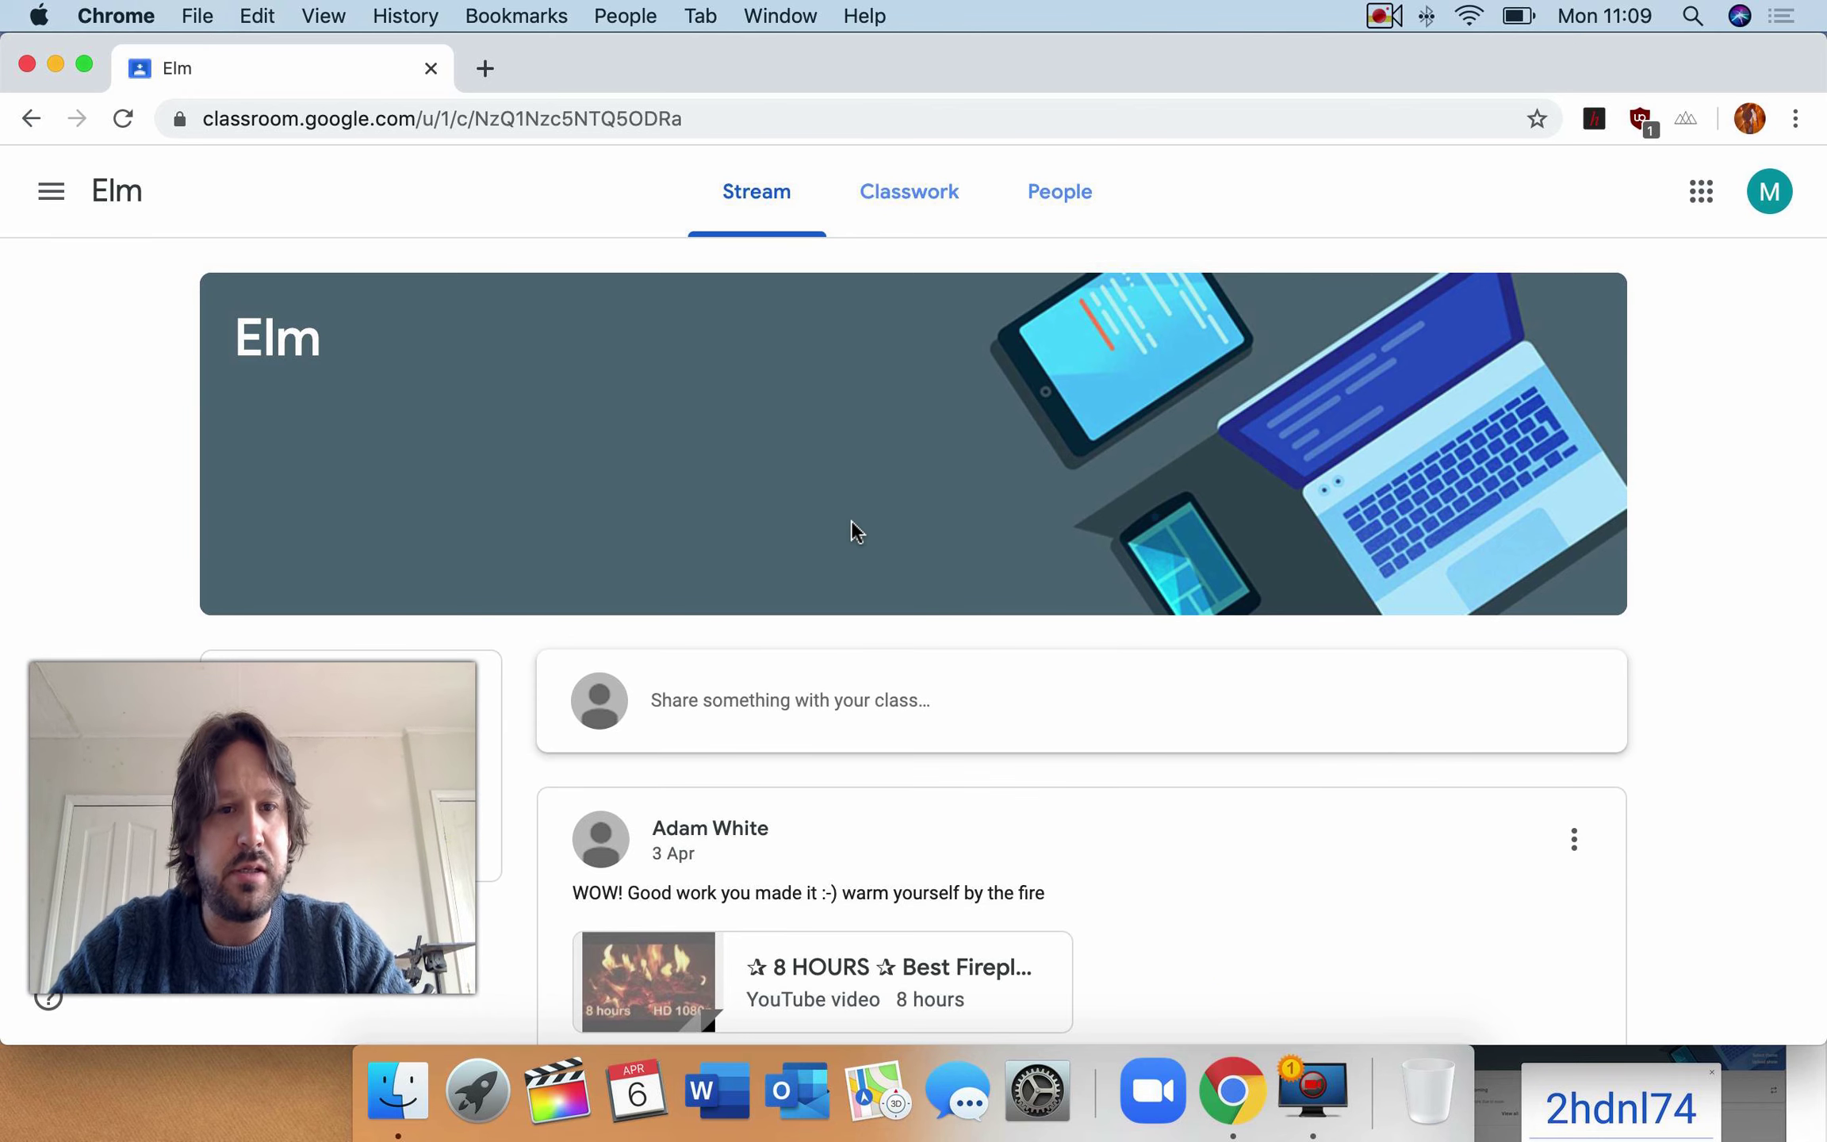
scroll(851, 519, "down", 1)
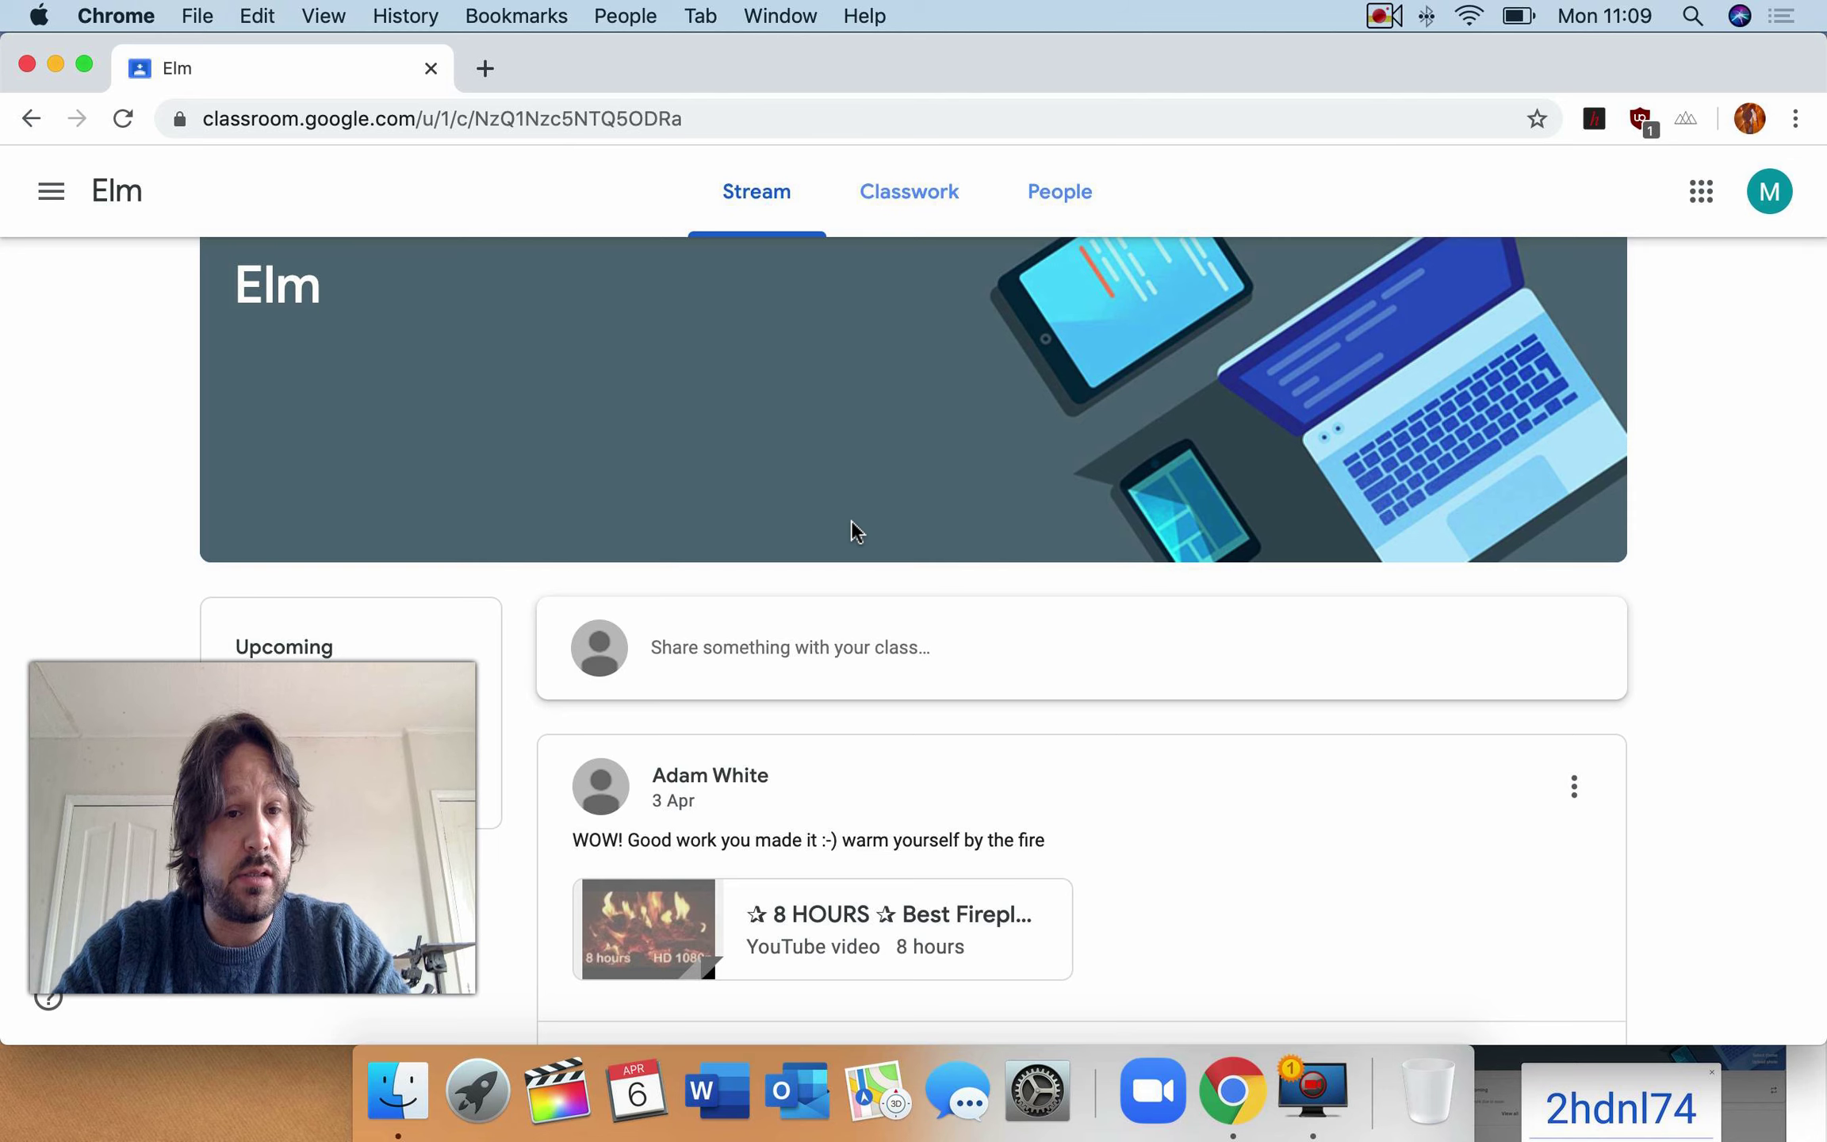
left_click_drag(230, 783, 853, 797)
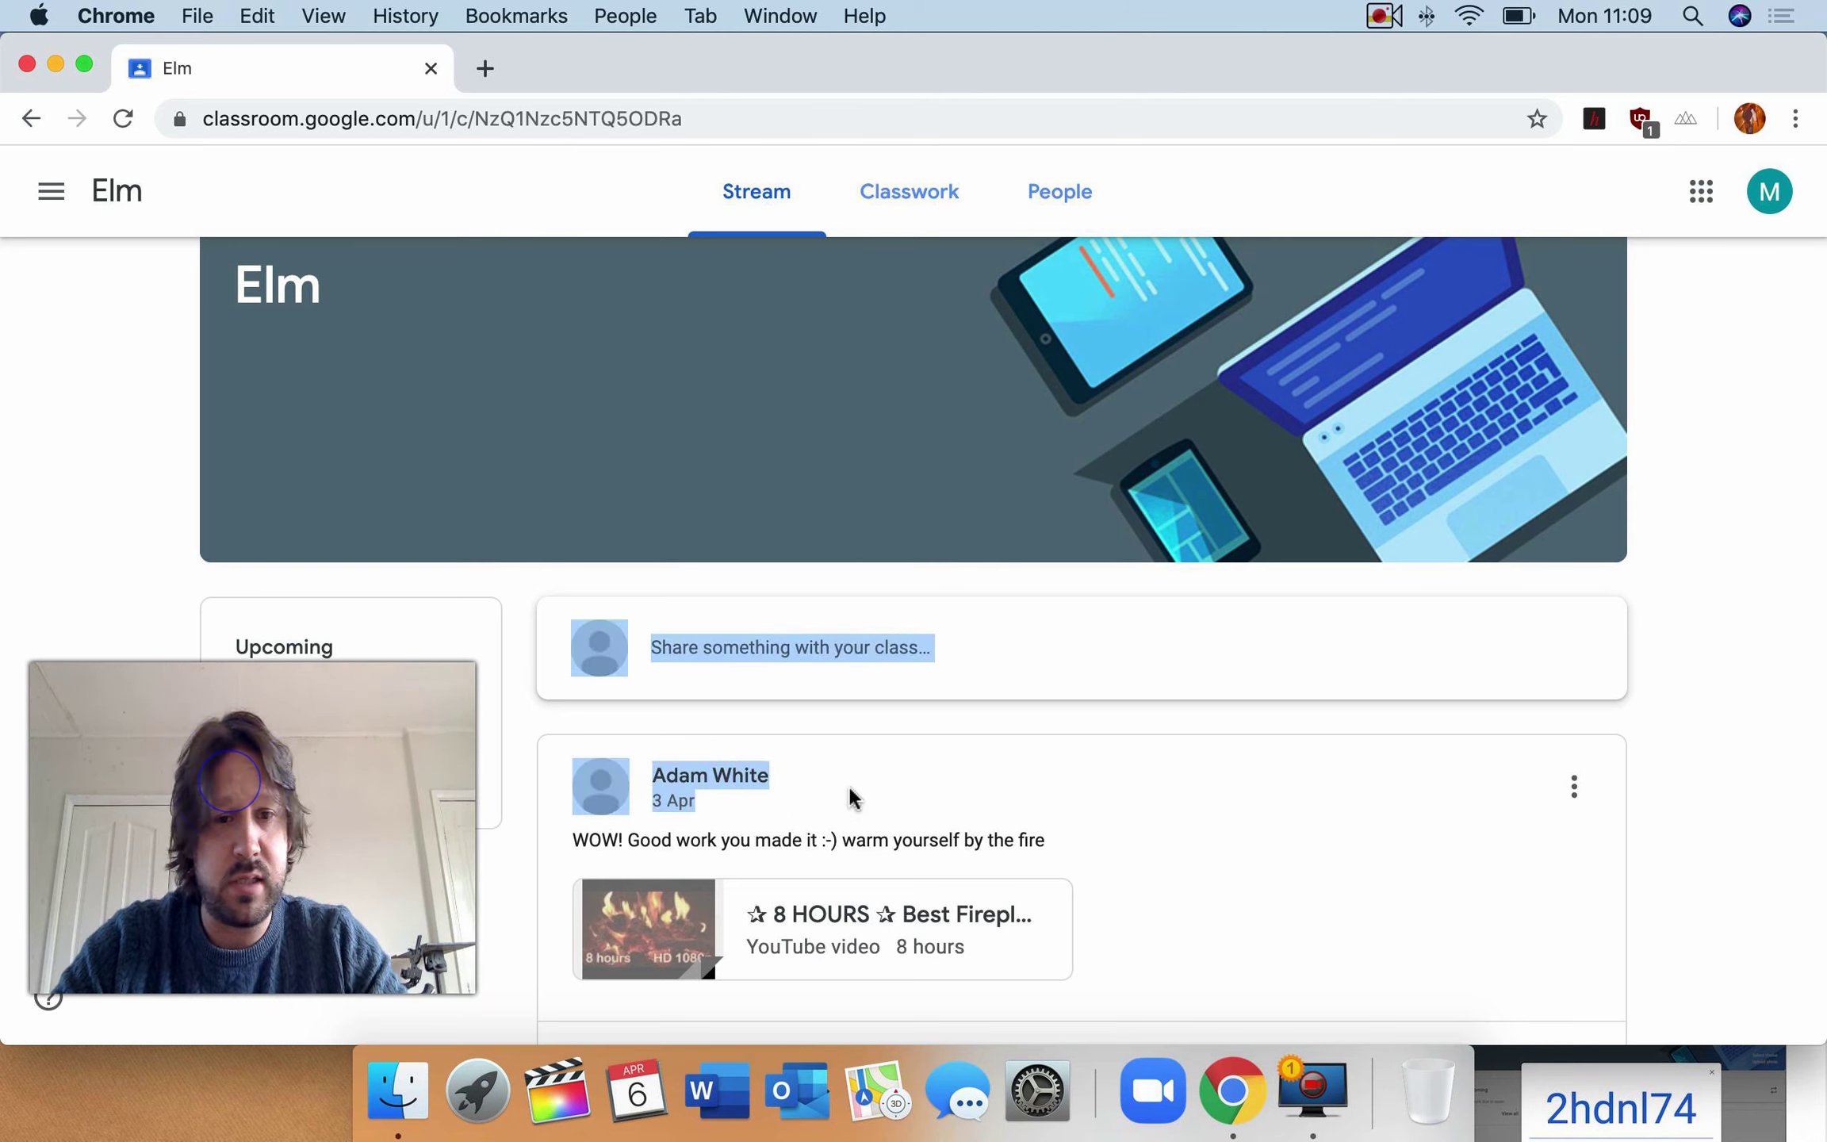
left_click_drag(394, 669, 1079, 630)
- Start a new class post, then cancel it, leaving the stream unchanged
left_click(1090, 641)
scroll(1279, 562, "down", 3)
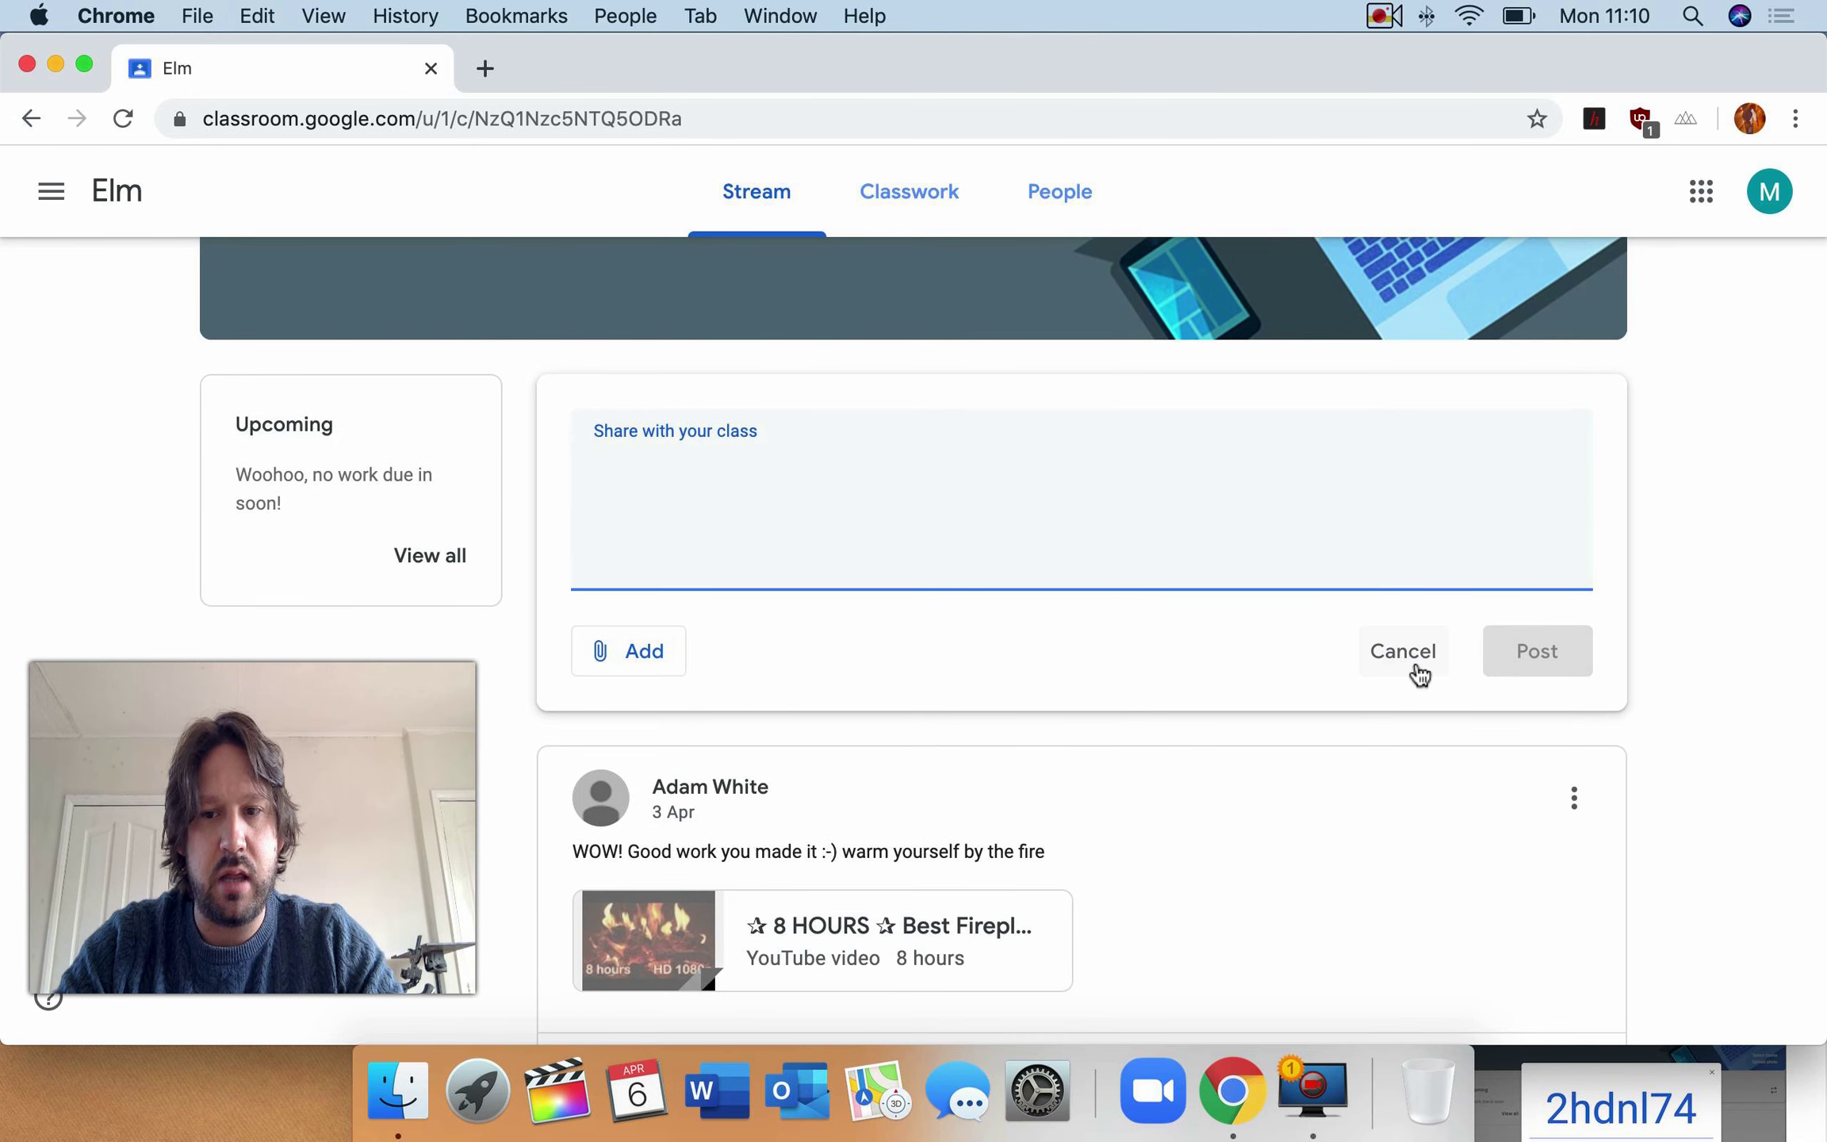
left_click(1416, 662)
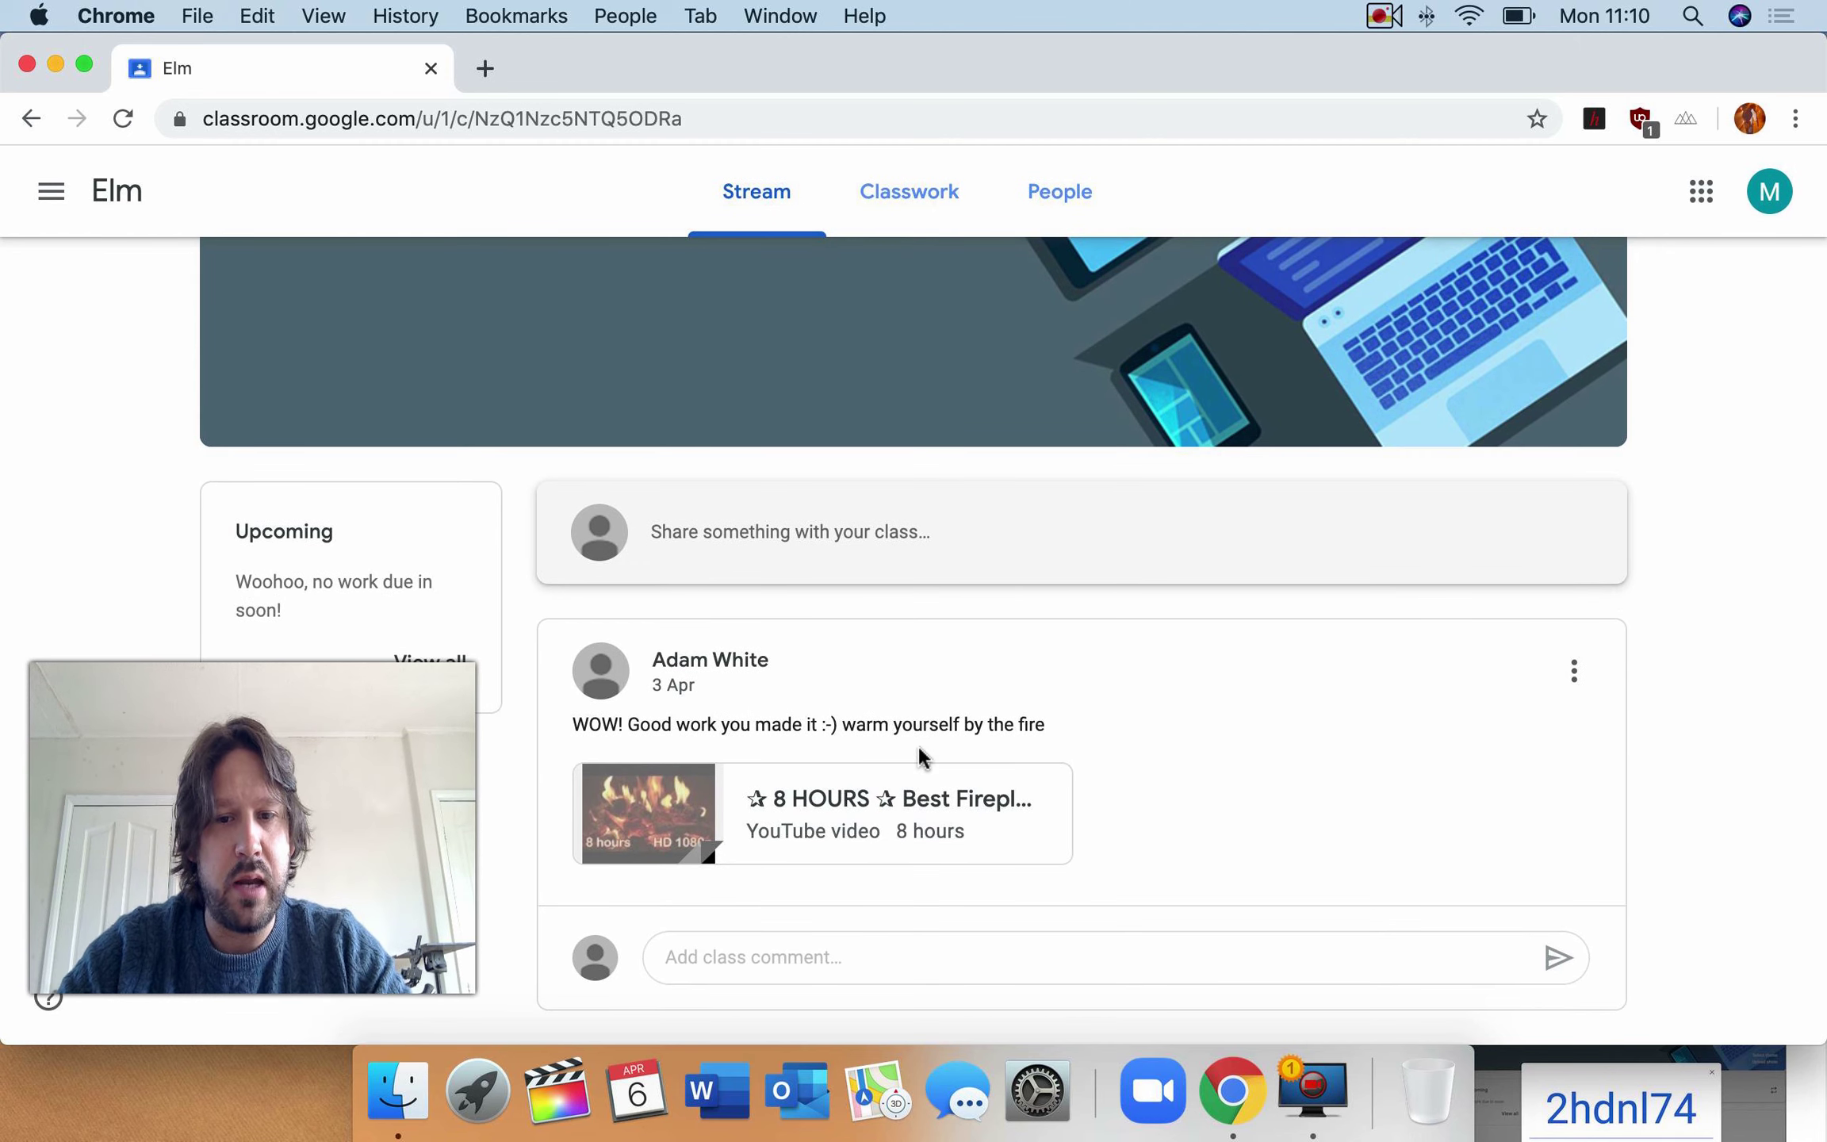
left_click(676, 821)
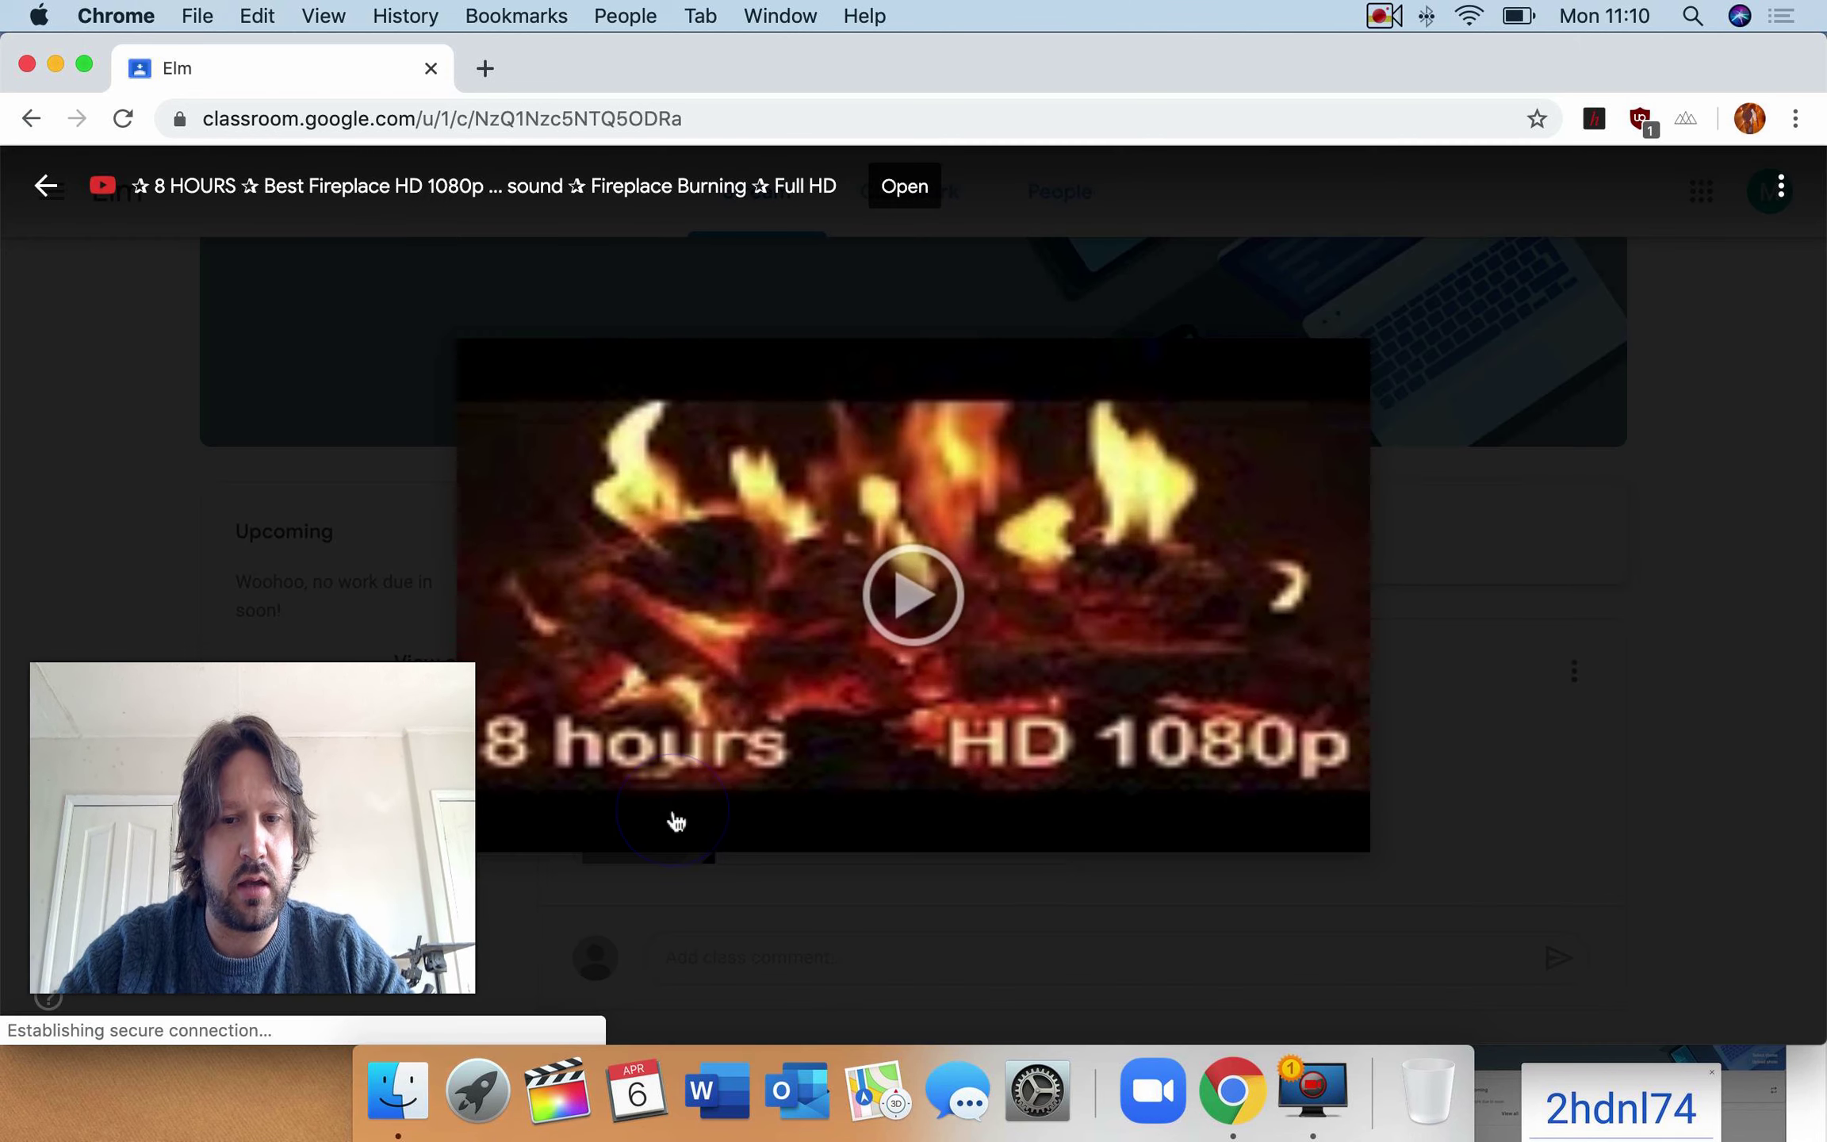
left_click(916, 603)
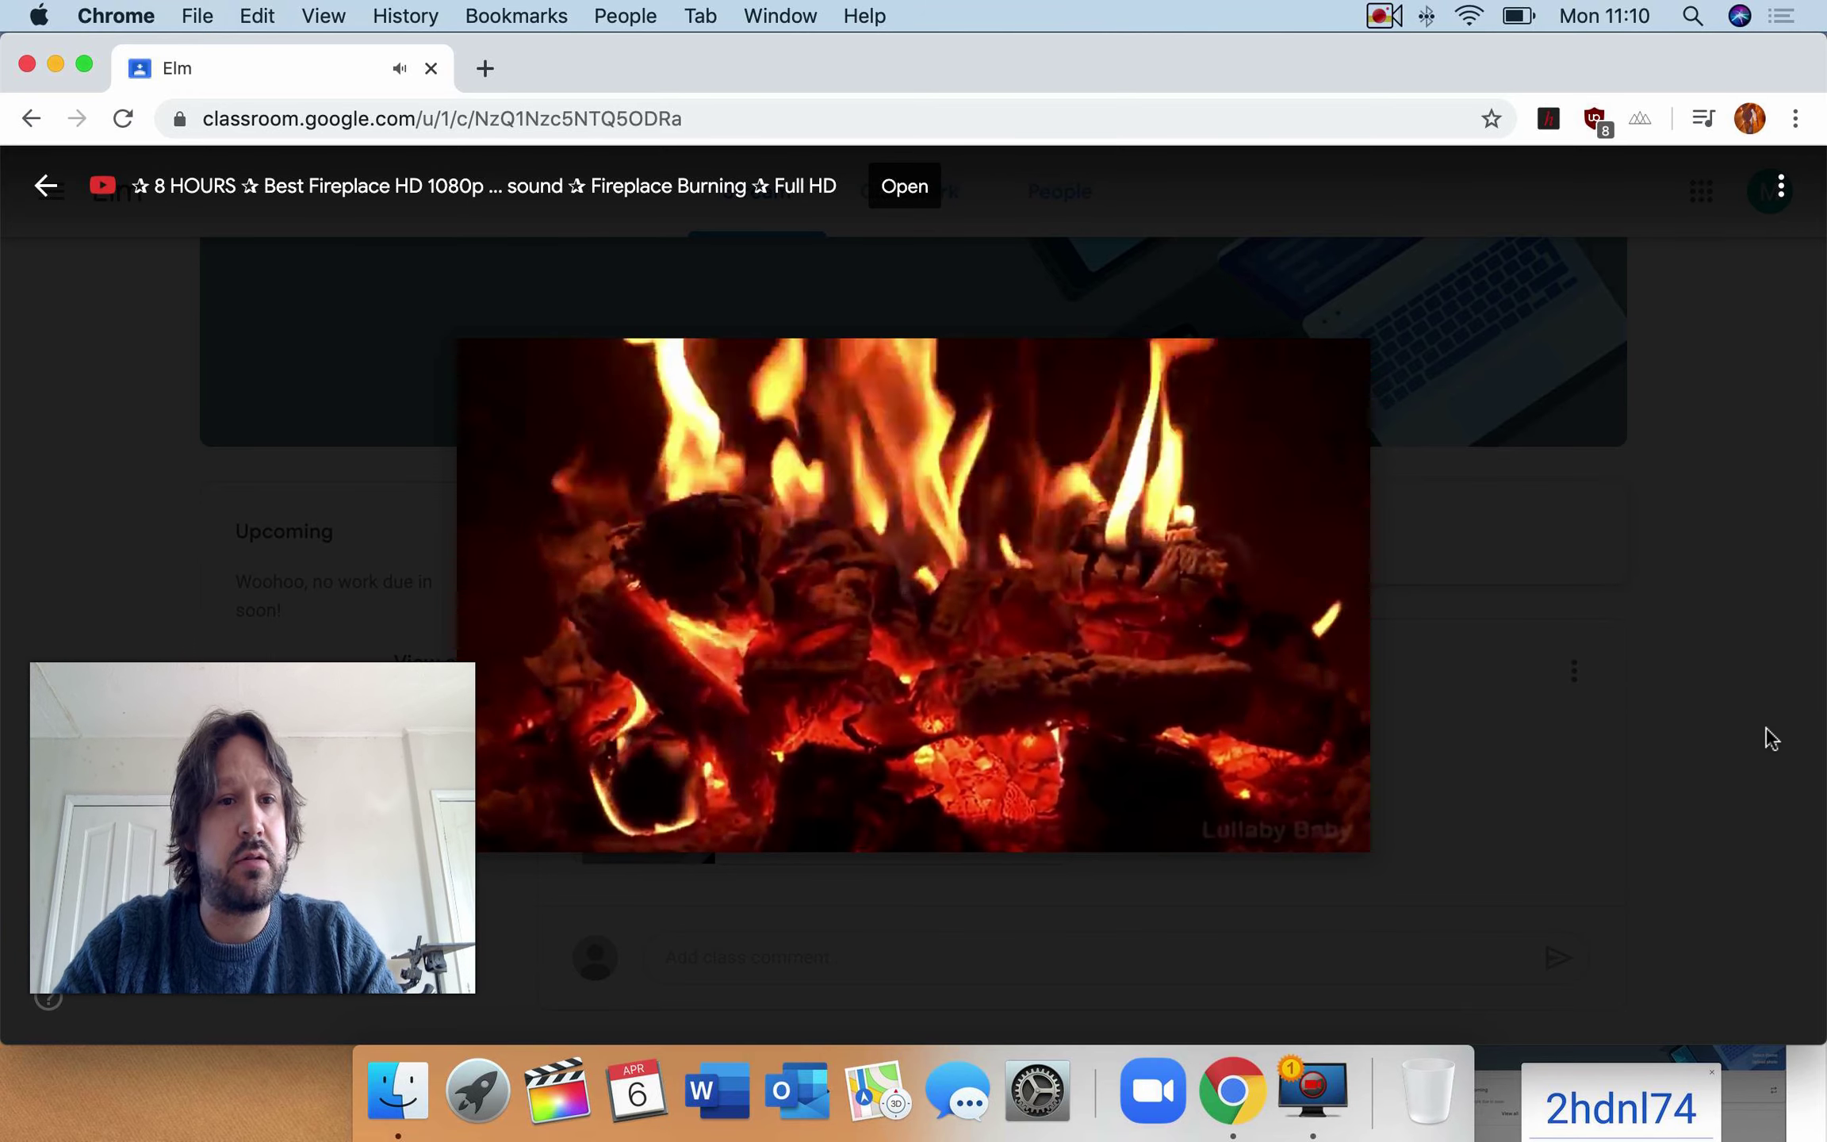
left_click(47, 187)
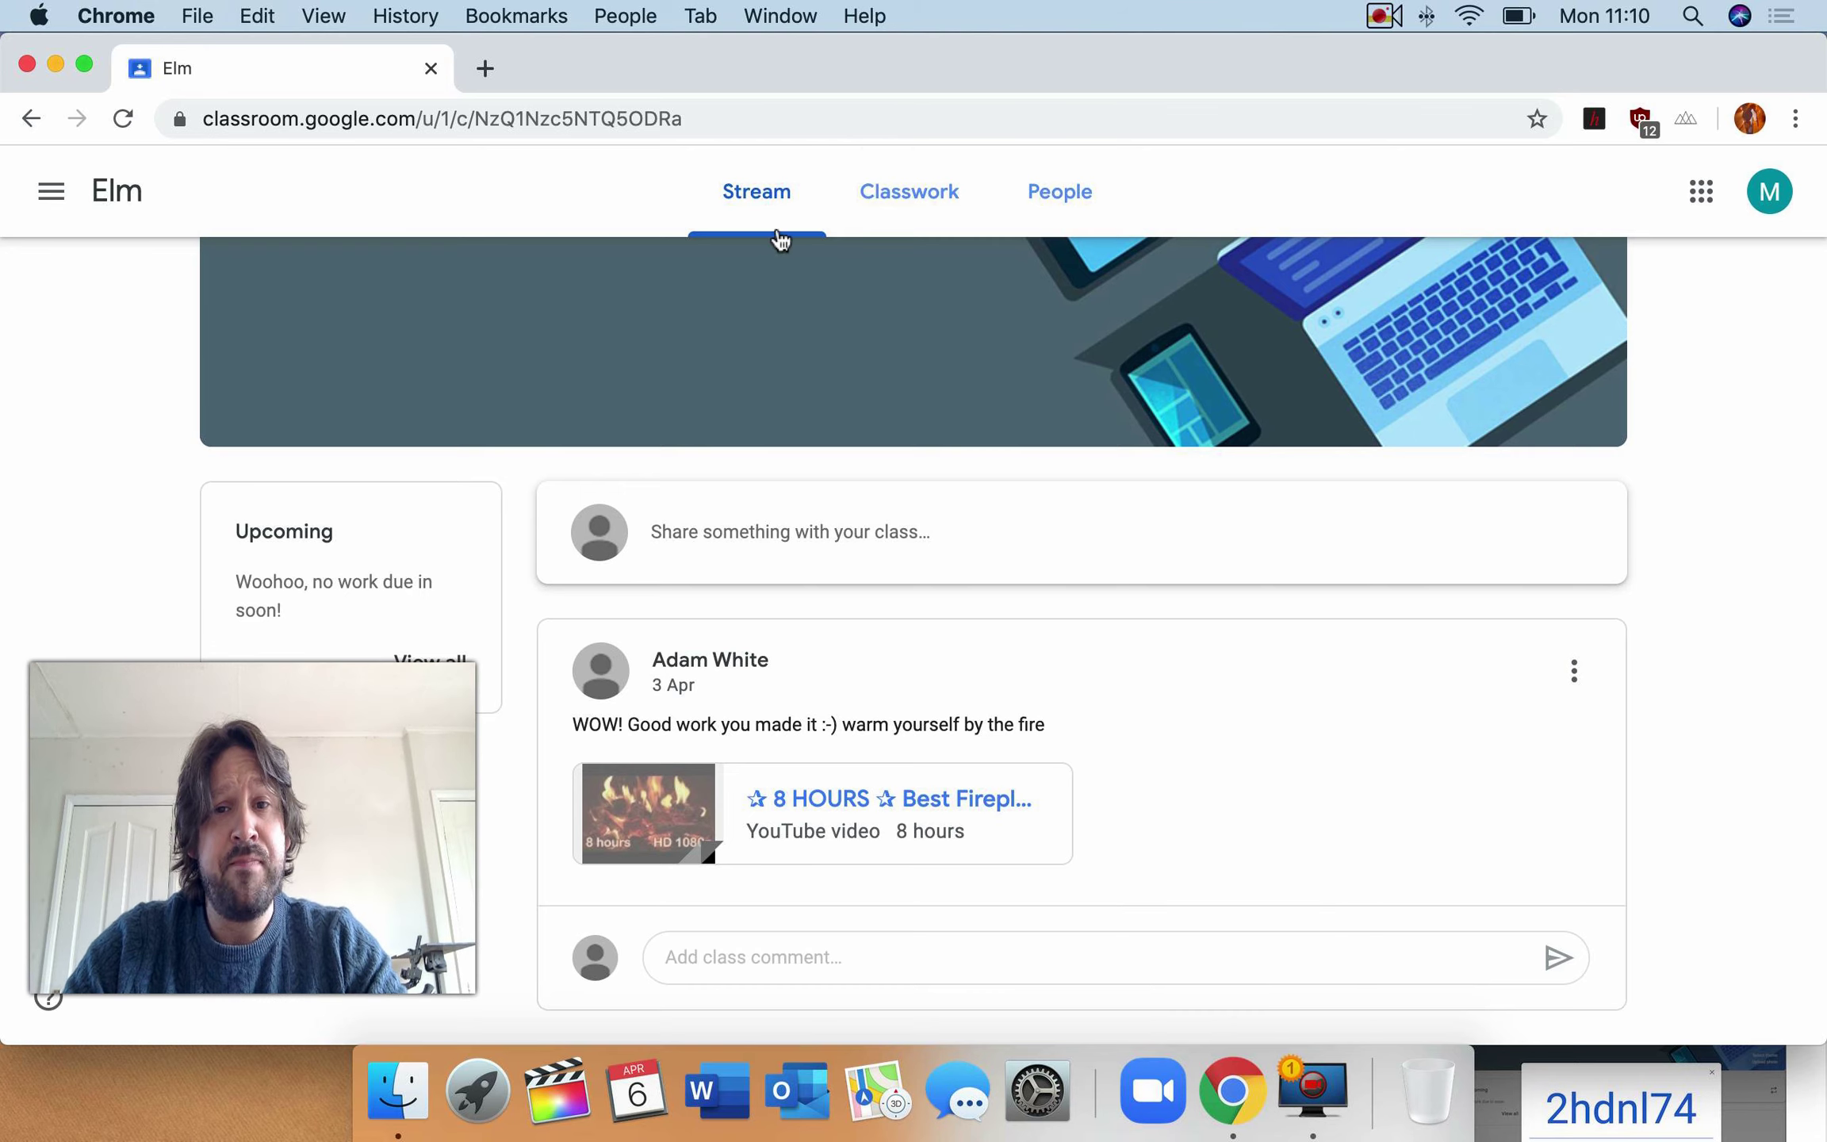
- Open the Elm class's Classwork tab, which has no assignments
left_click(926, 205)
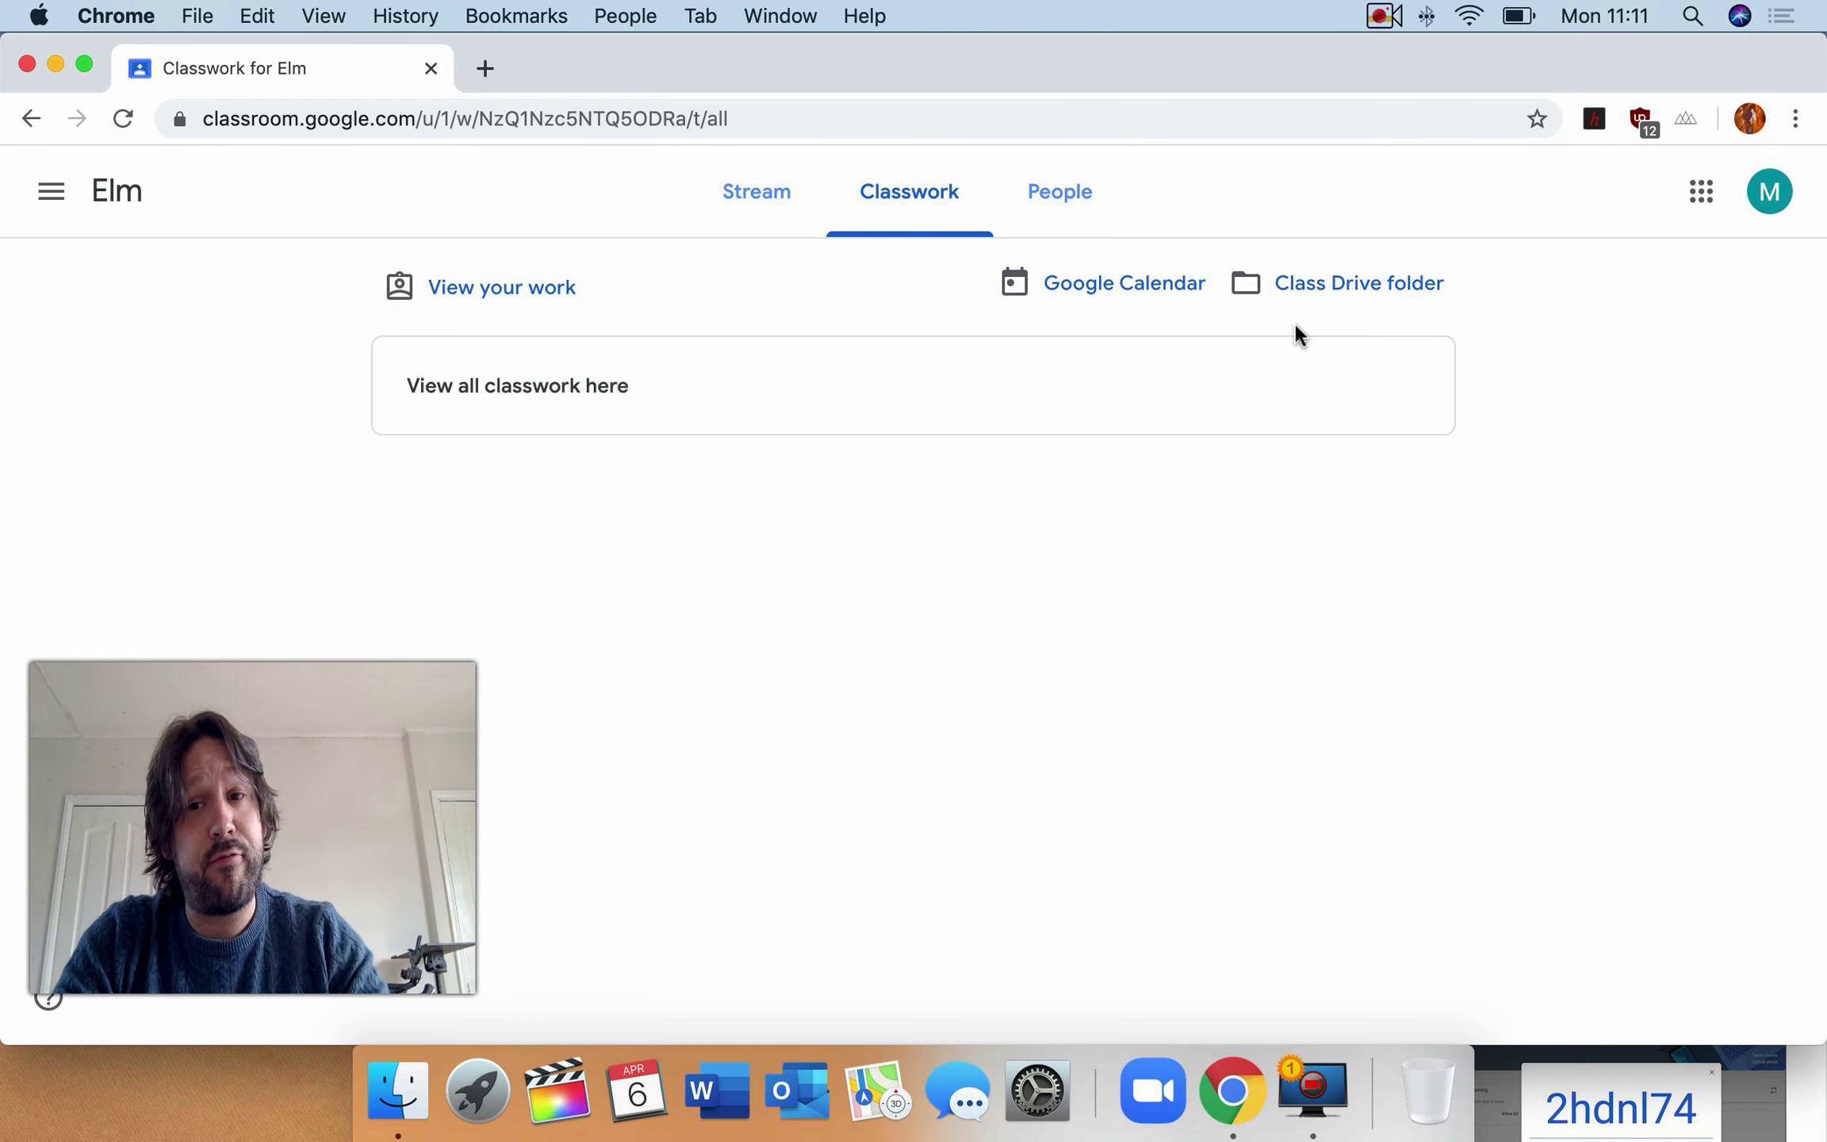
- Return to the Elm class Stream with the teacher's fireplace-video welcome post
left_click(722, 189)
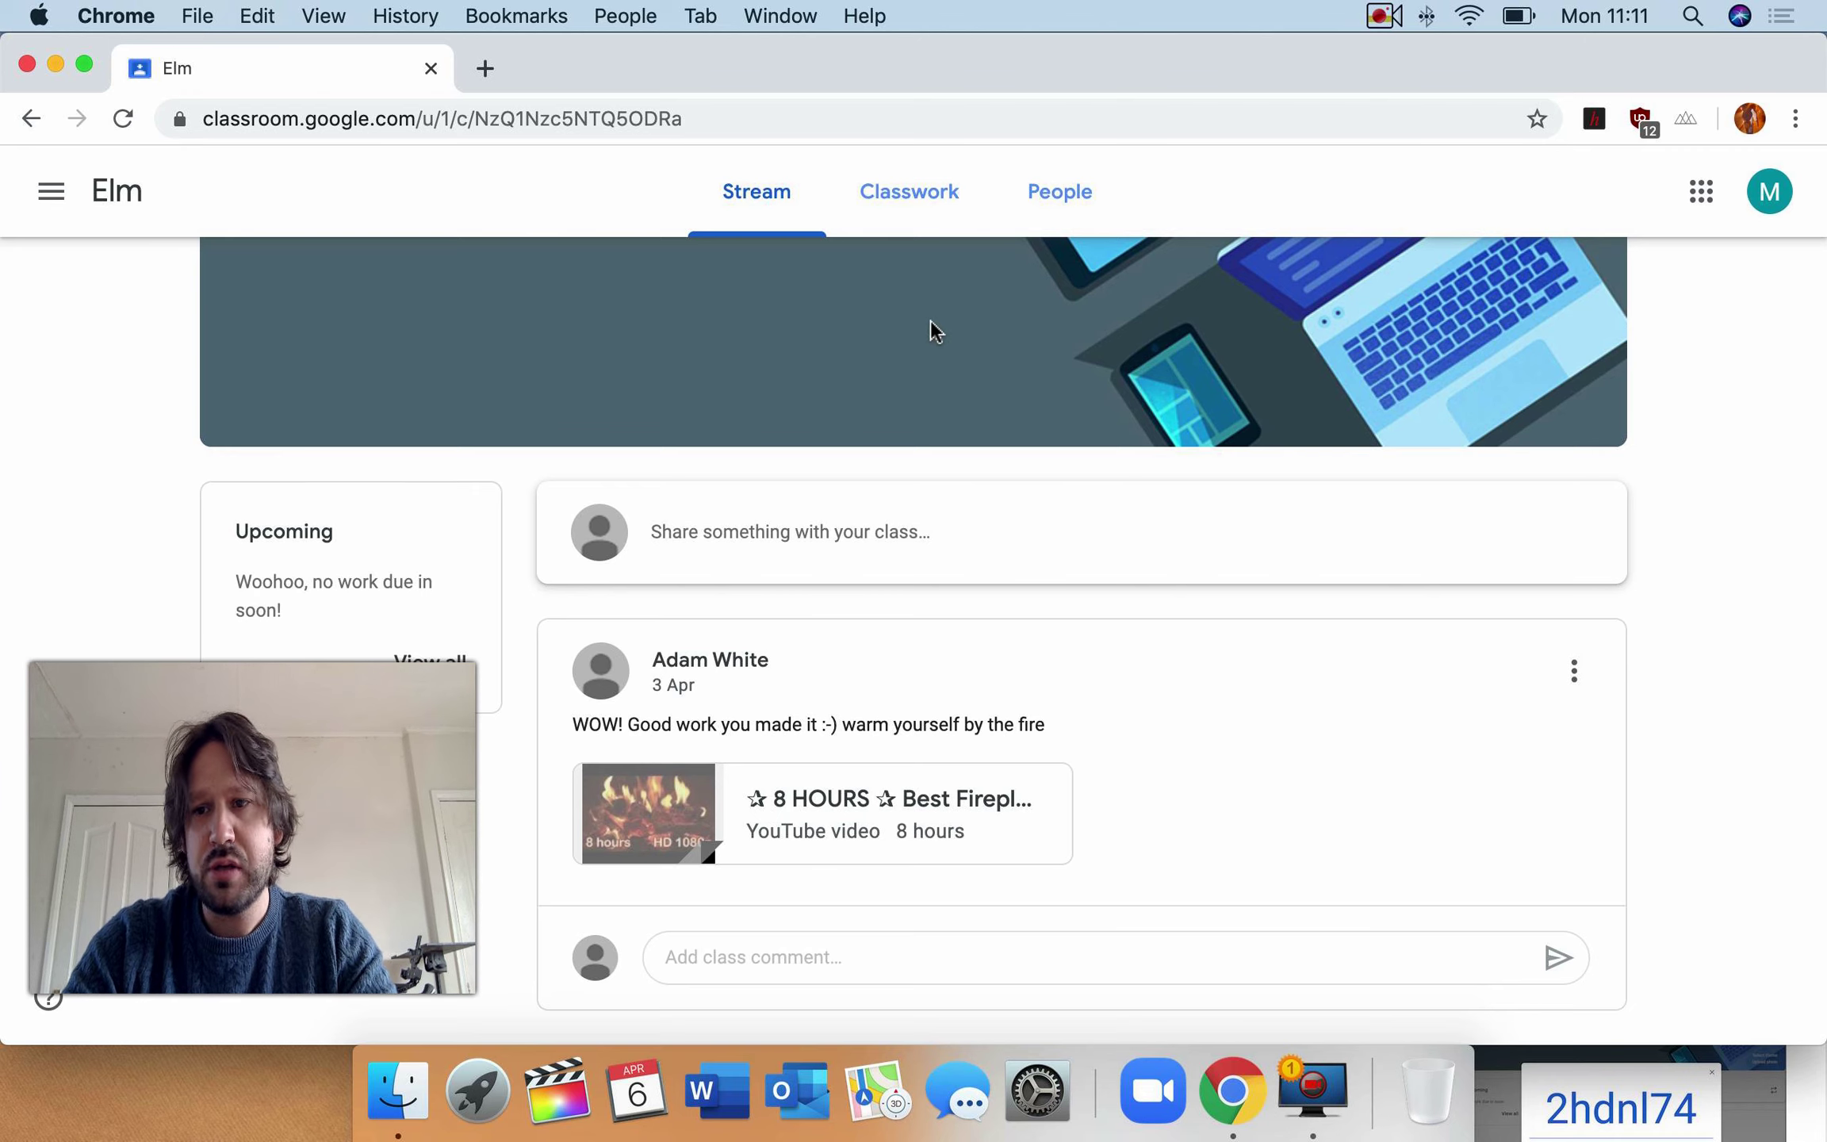
scroll(1637, 404, "up", 1)
scroll(1637, 408, "up", 2)
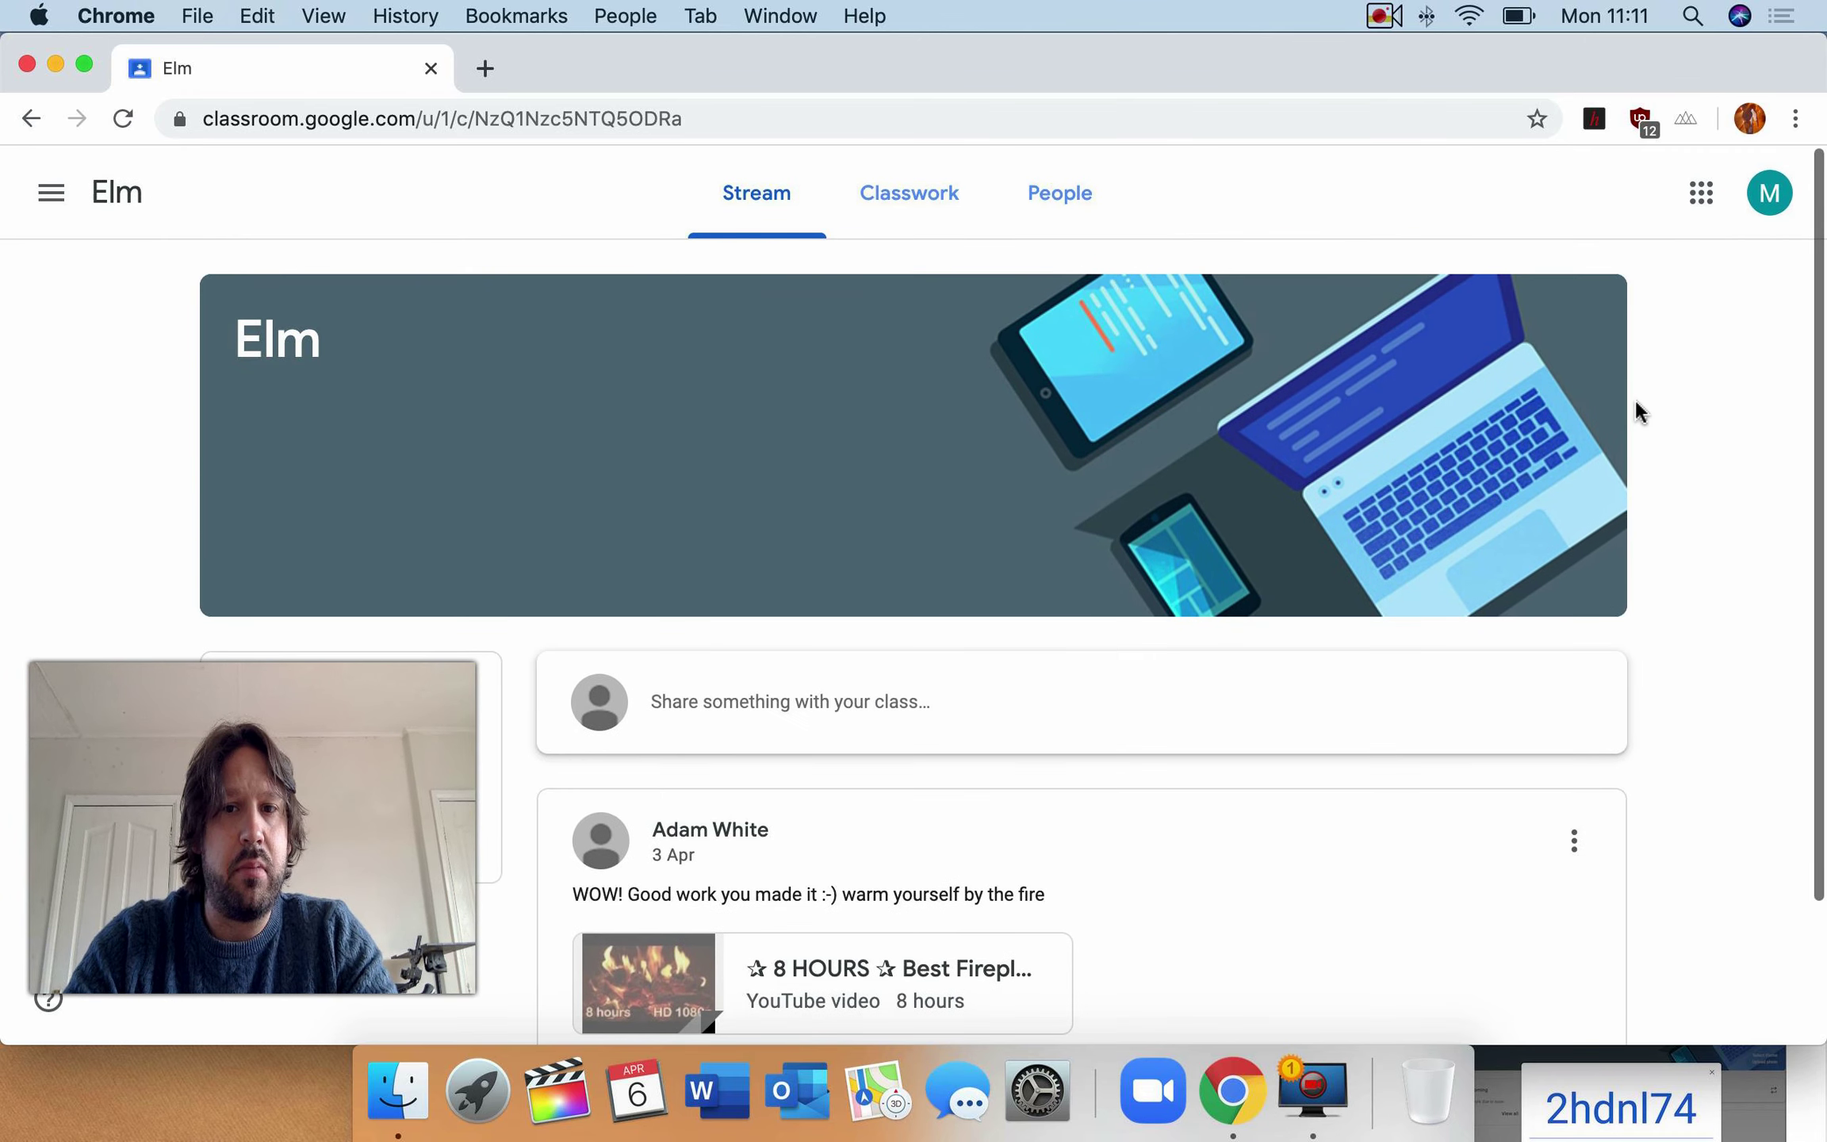